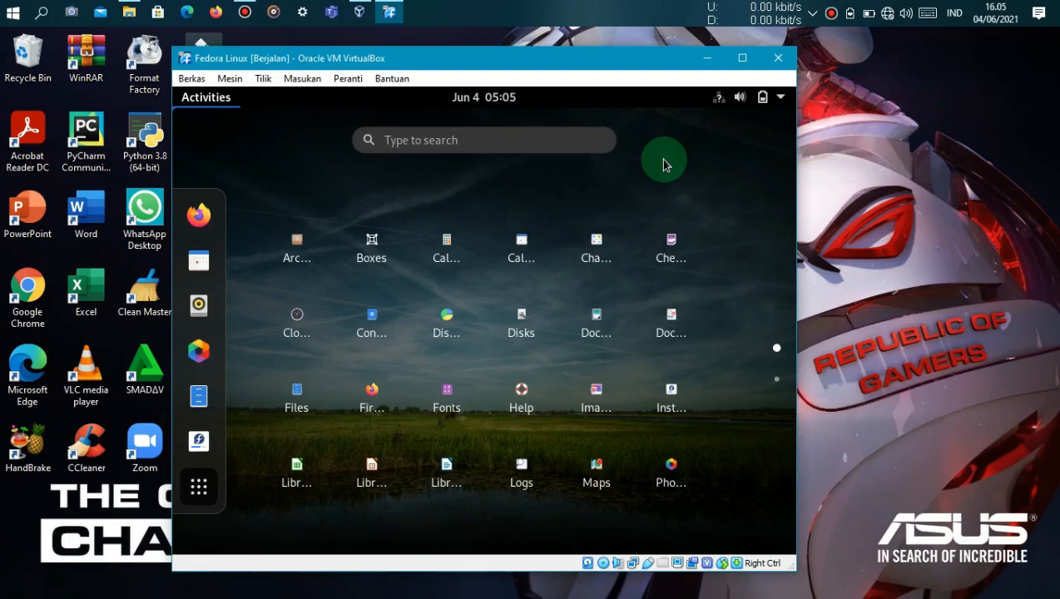
click(358, 15)
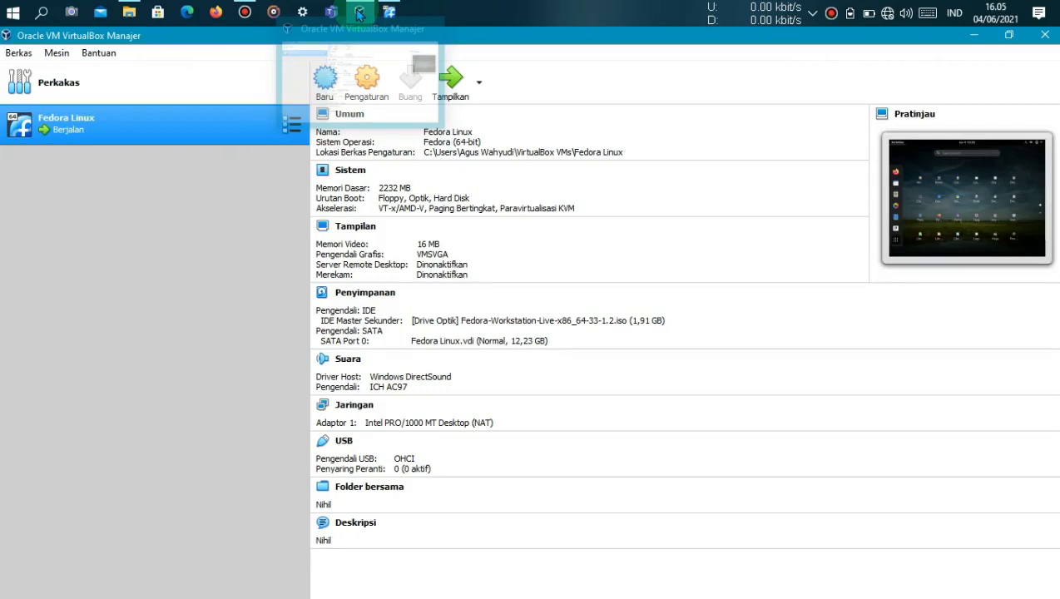
click(552, 7)
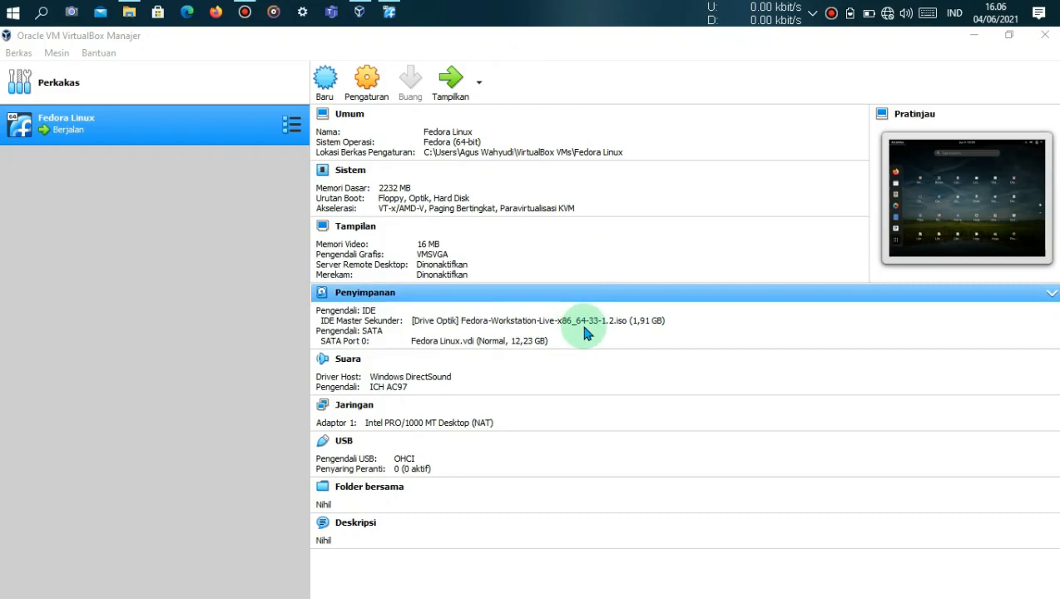
key(super+d)
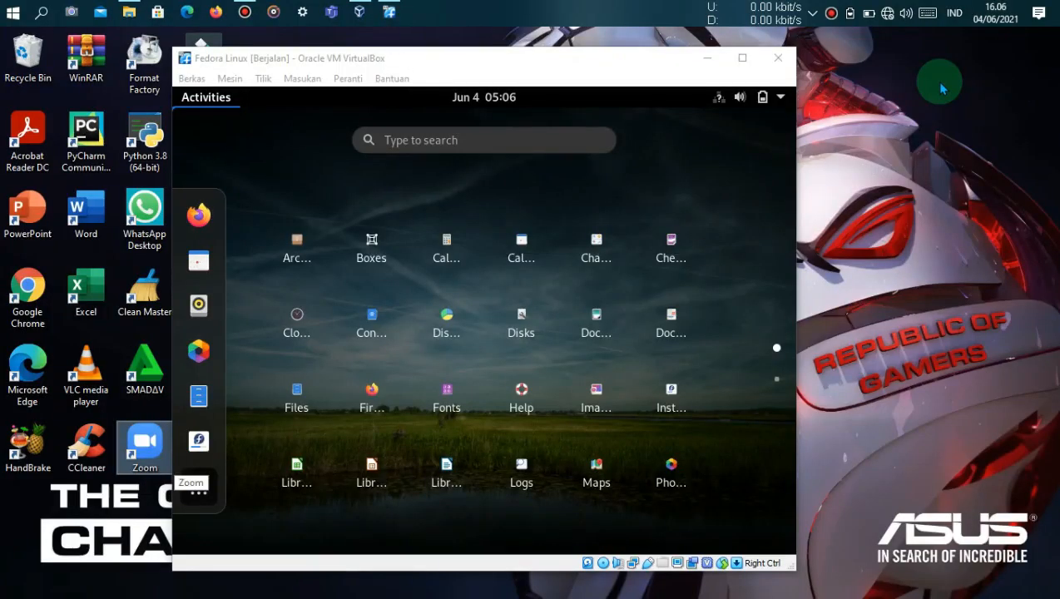
click(678, 172)
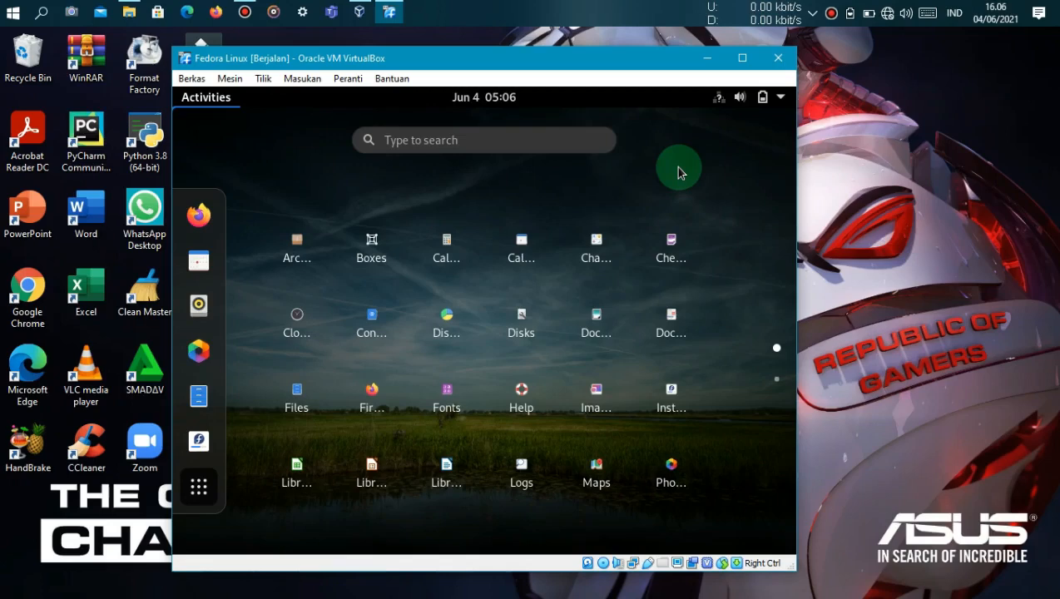
click(843, 155)
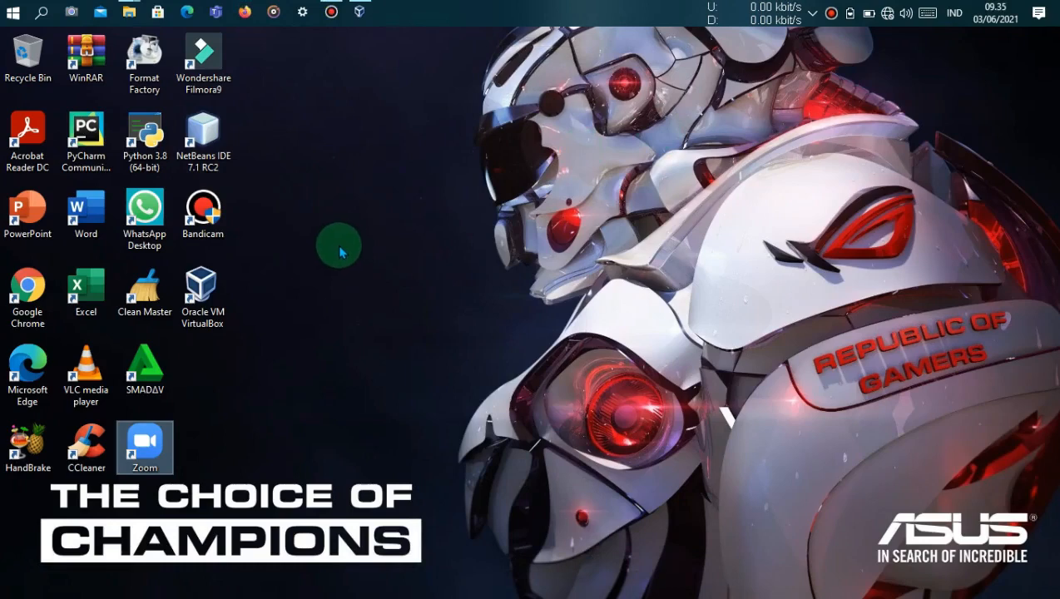
- Create a folder named Fedora Linux in the root of USB Drive (E:) and minimize the file window
click(130, 14)
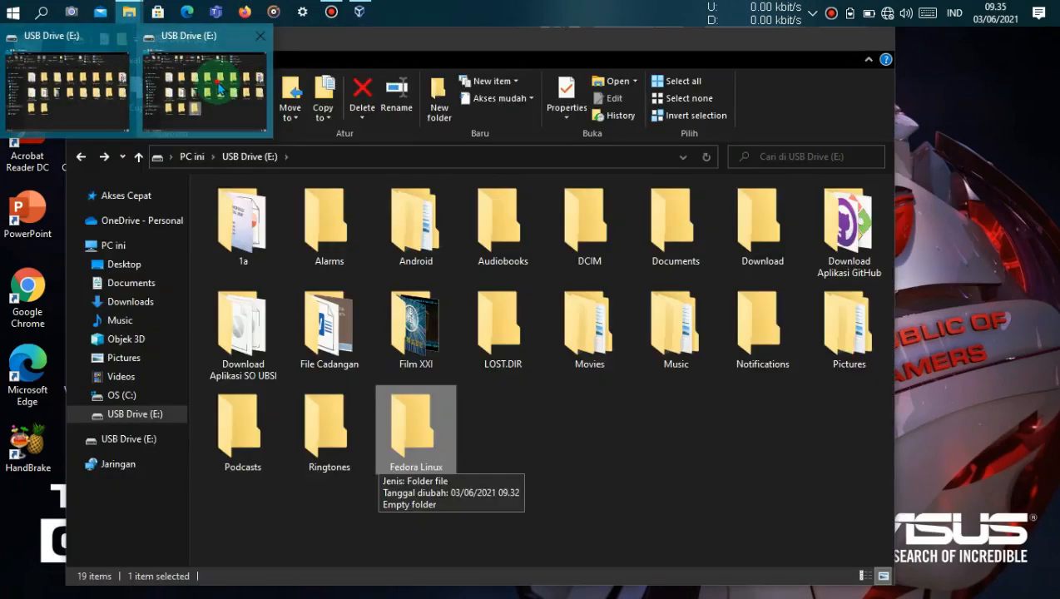
click(220, 88)
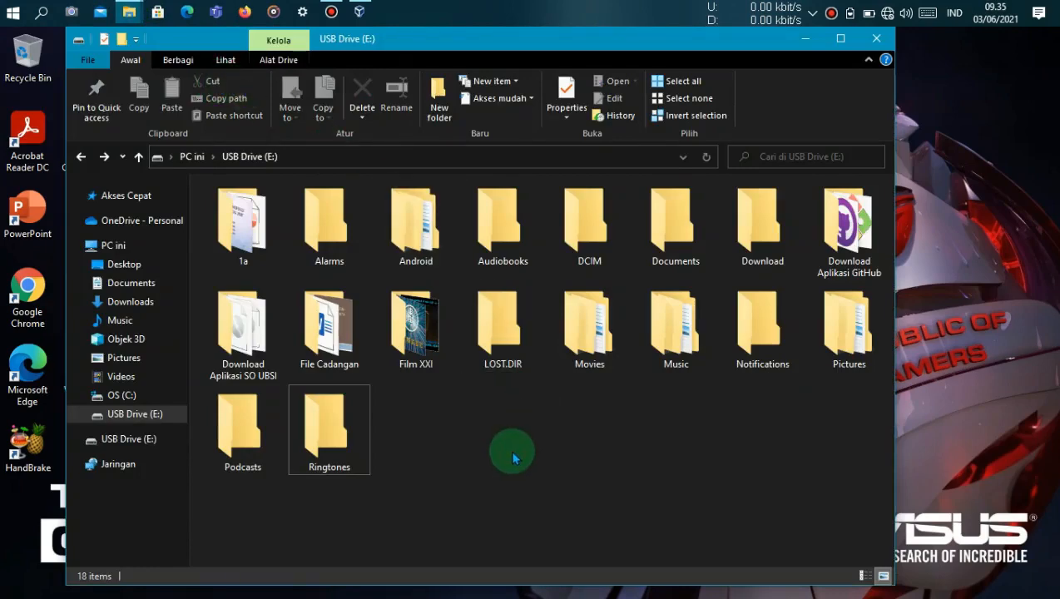
right_click(488, 437)
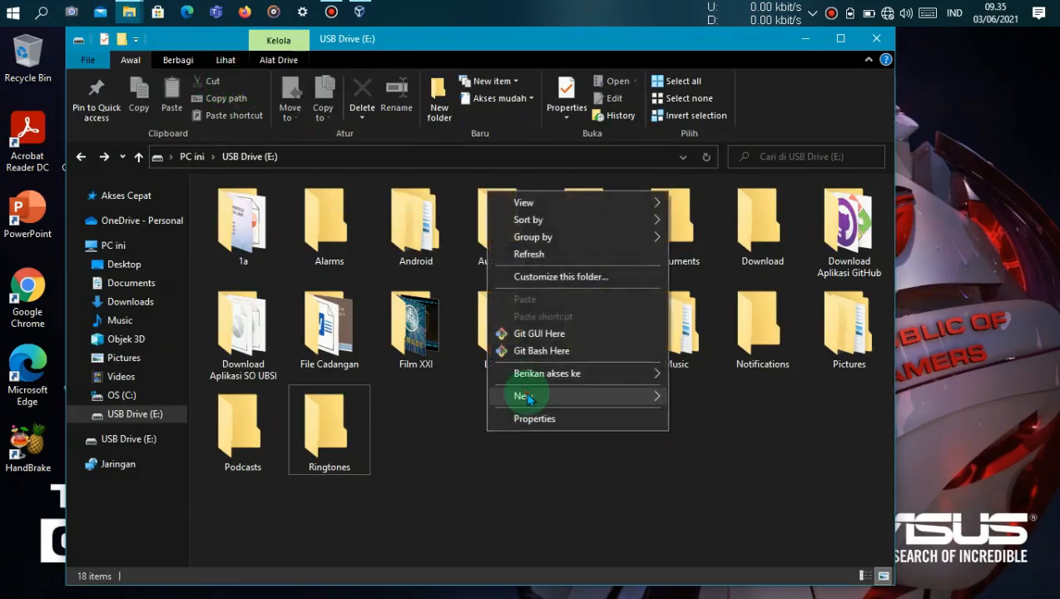
click(729, 183)
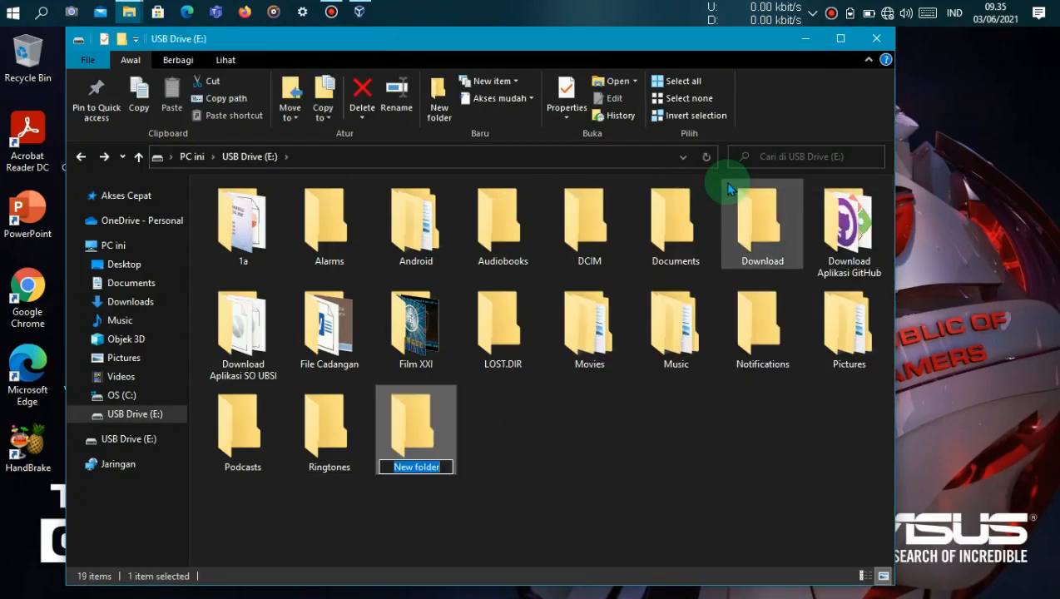
text(Fed)
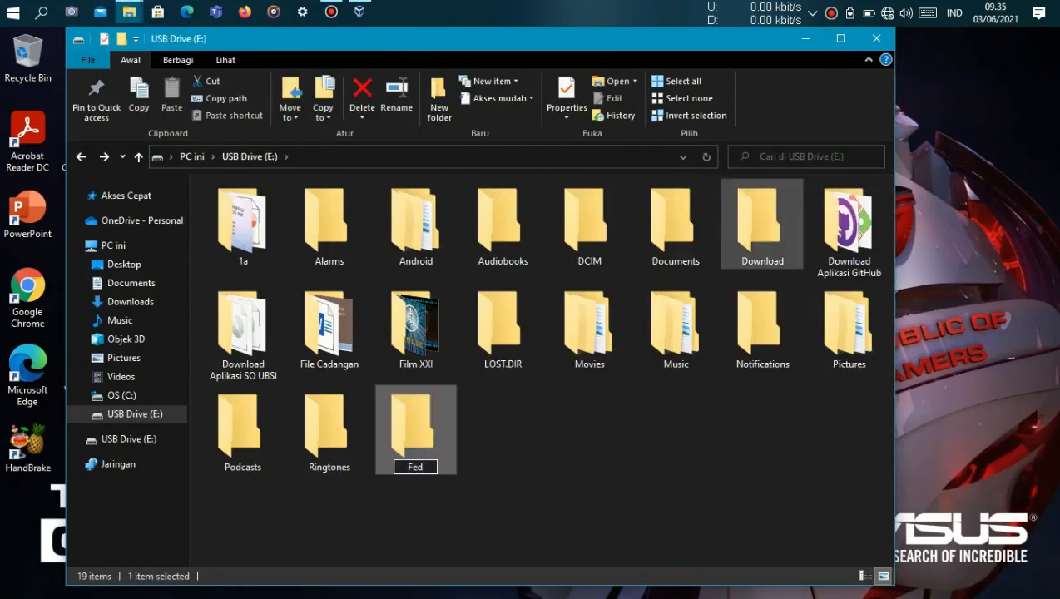
text(ora)
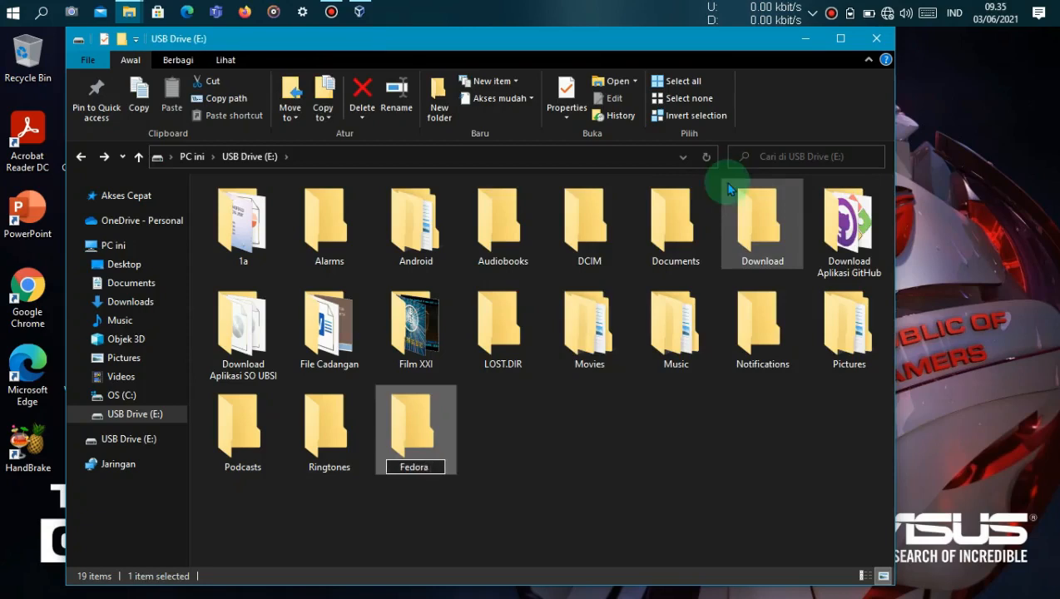
text( Linux)
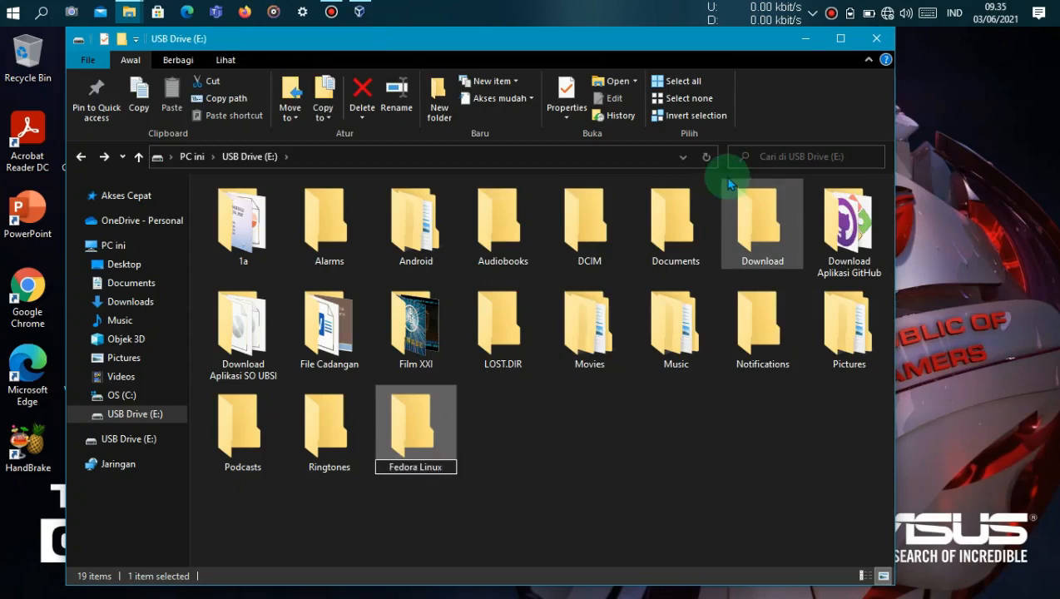
click(610, 479)
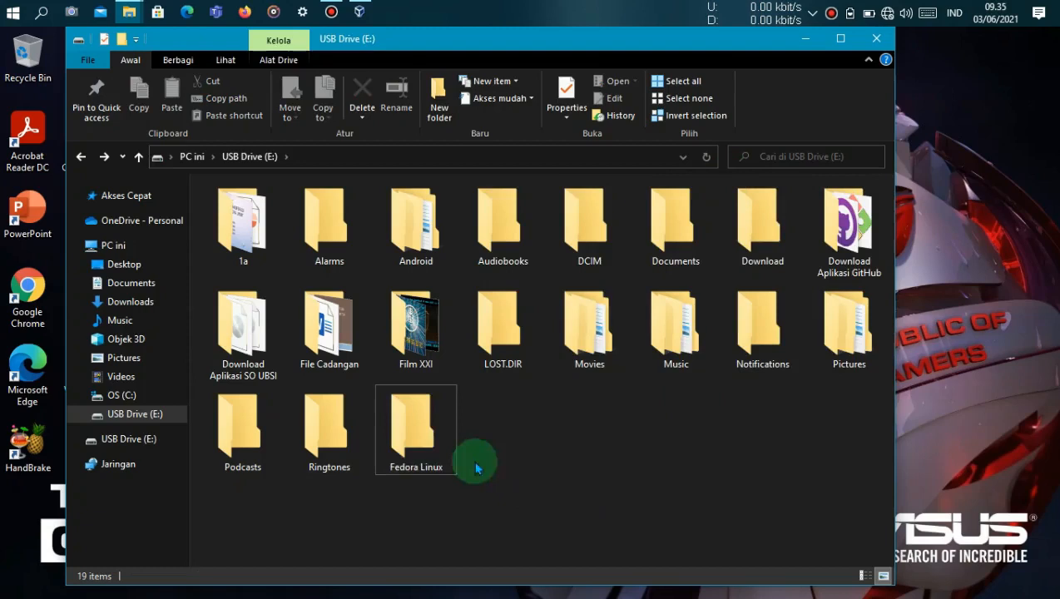
click(421, 431)
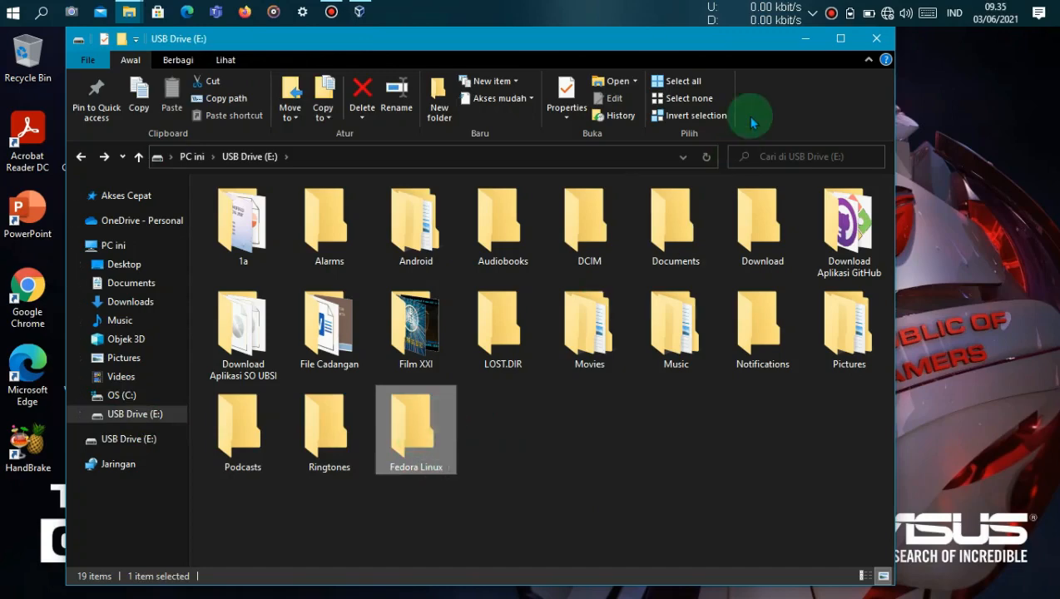
click(805, 39)
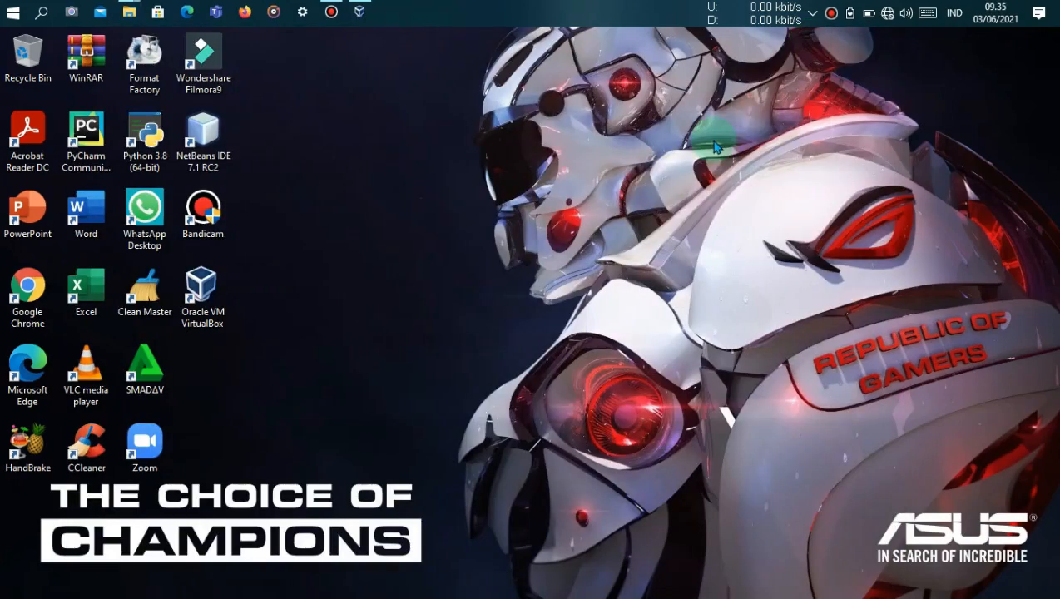
- Switch to Oracle VM VirtualBox and start a new virtual machine named Fedora Linux
click(359, 13)
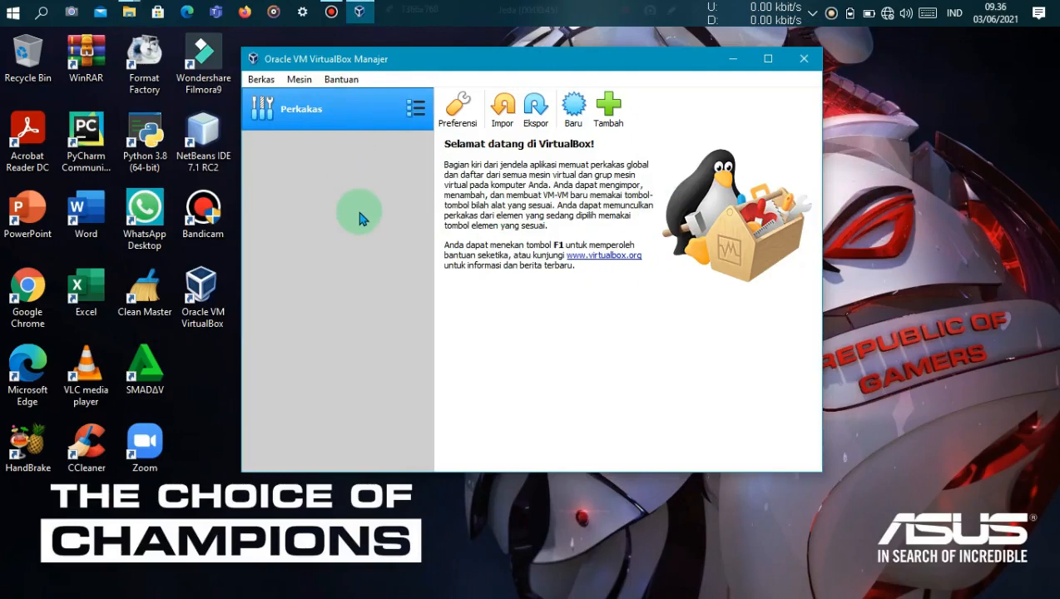
click(574, 115)
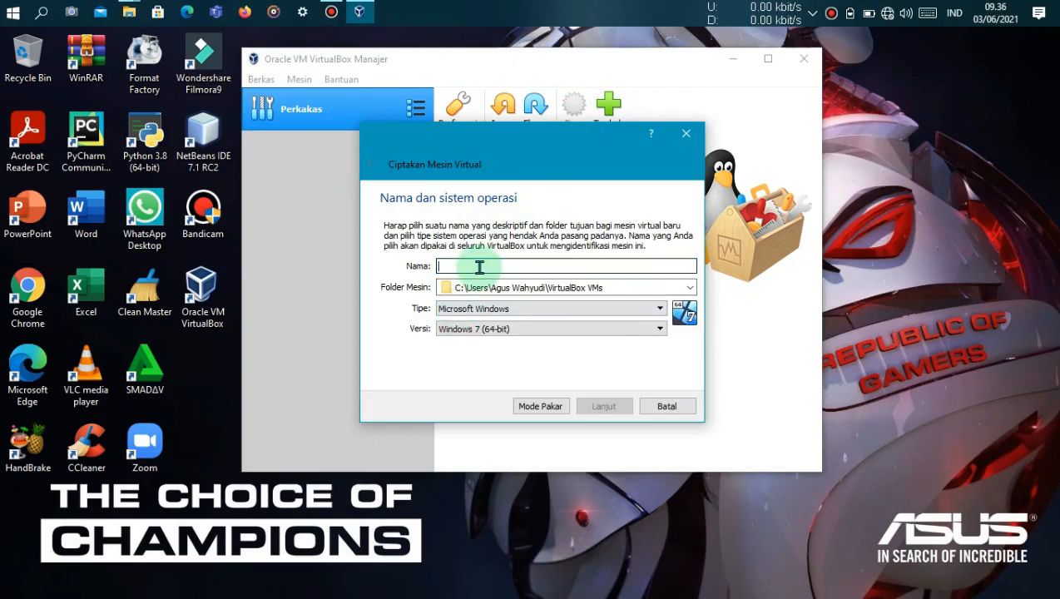
text(Fedo)
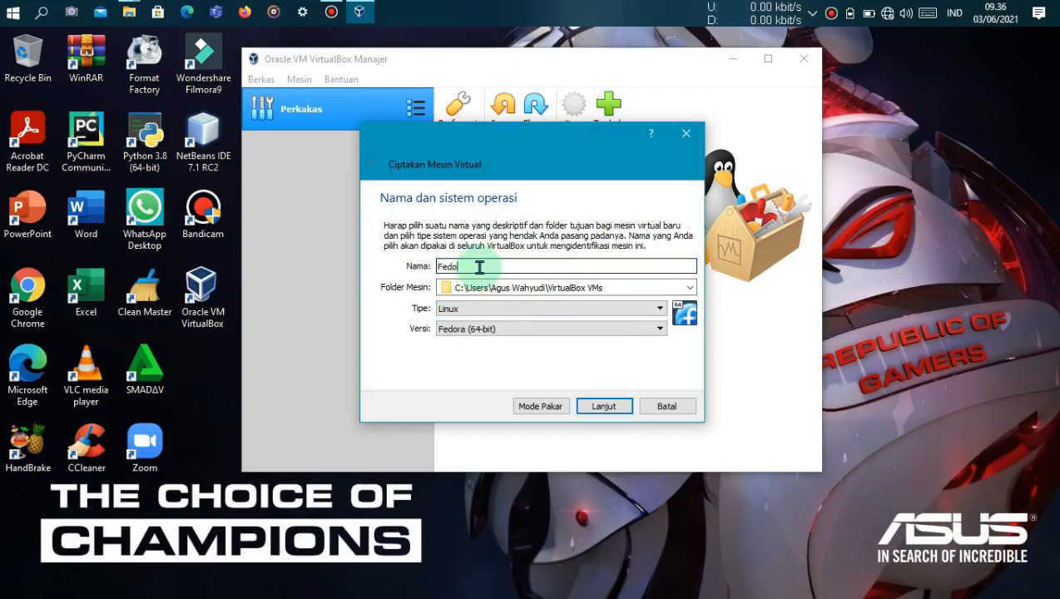
text(ra Linux)
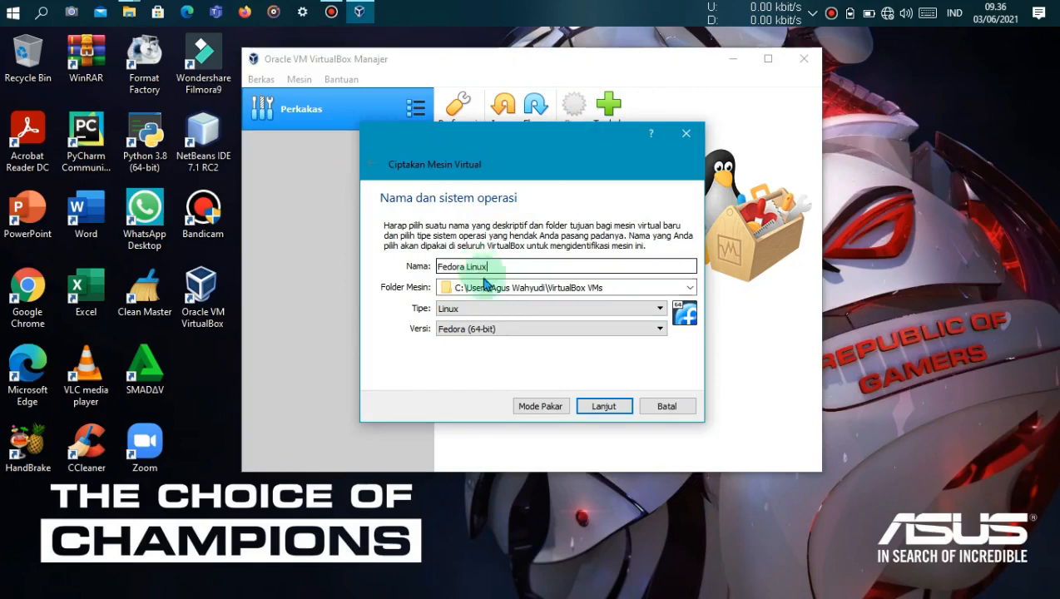
- Set the new machine's folder to the Fedora Linux folder on drive E:
click(689, 287)
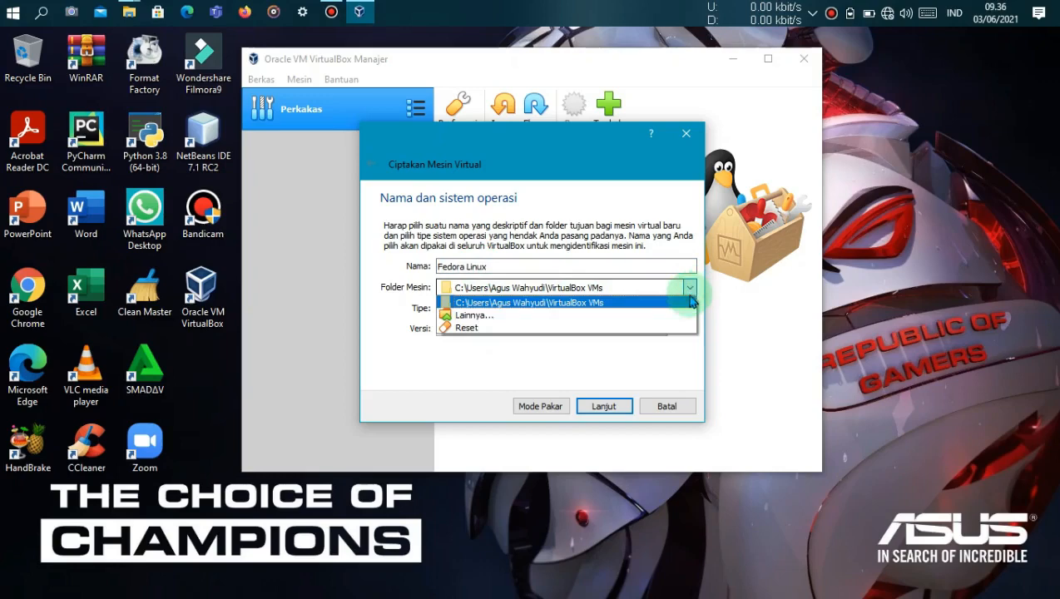
click(672, 315)
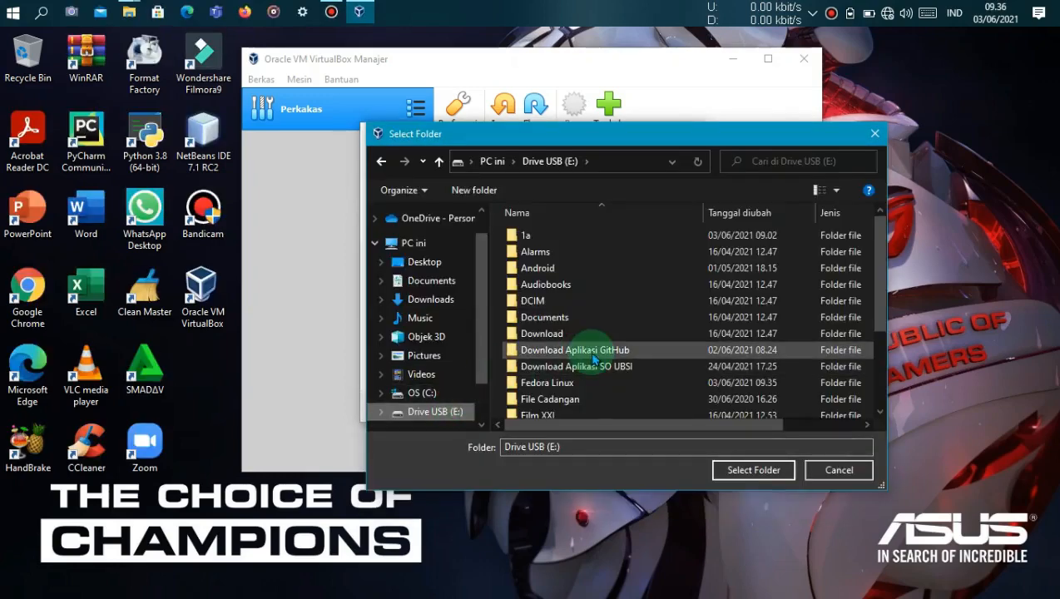
scroll(594, 358, down, 3)
click(604, 260)
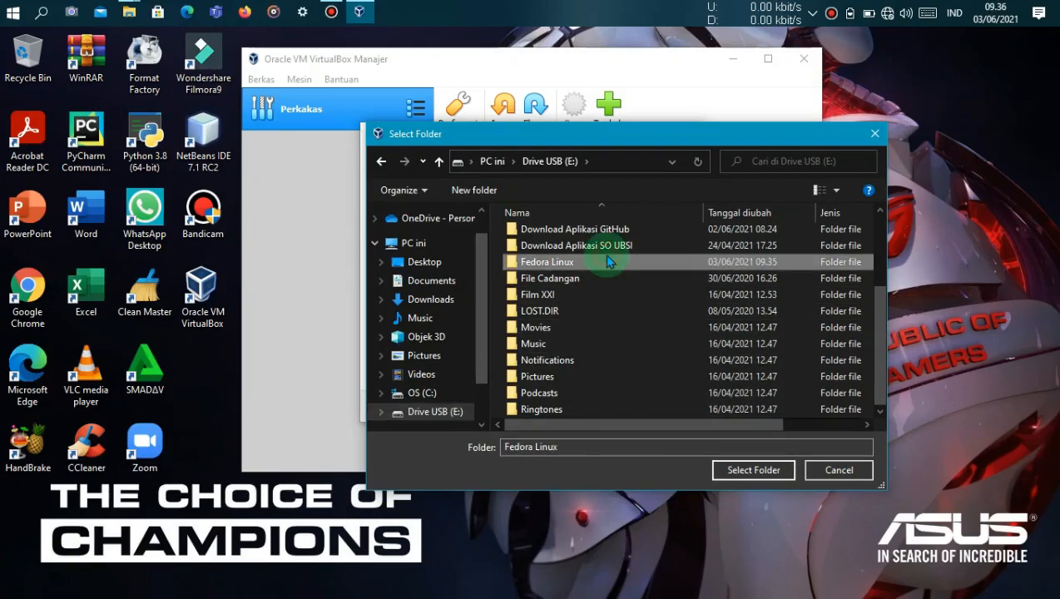
click(753, 470)
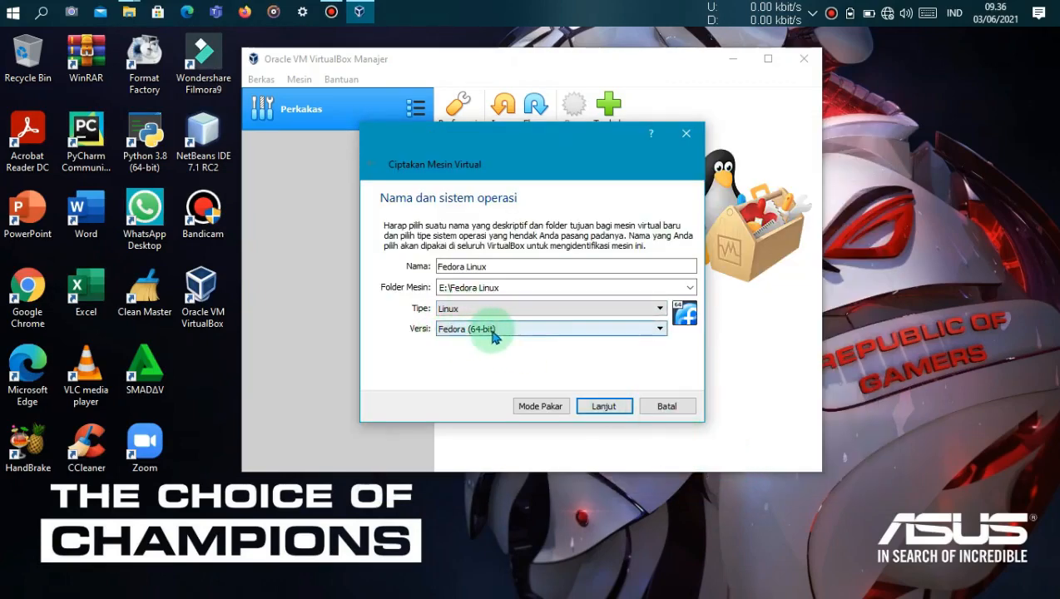
- Keep Linux and Fedora (64-bit) as the system type and allocate 2259 MB of memory to the machine
click(604, 407)
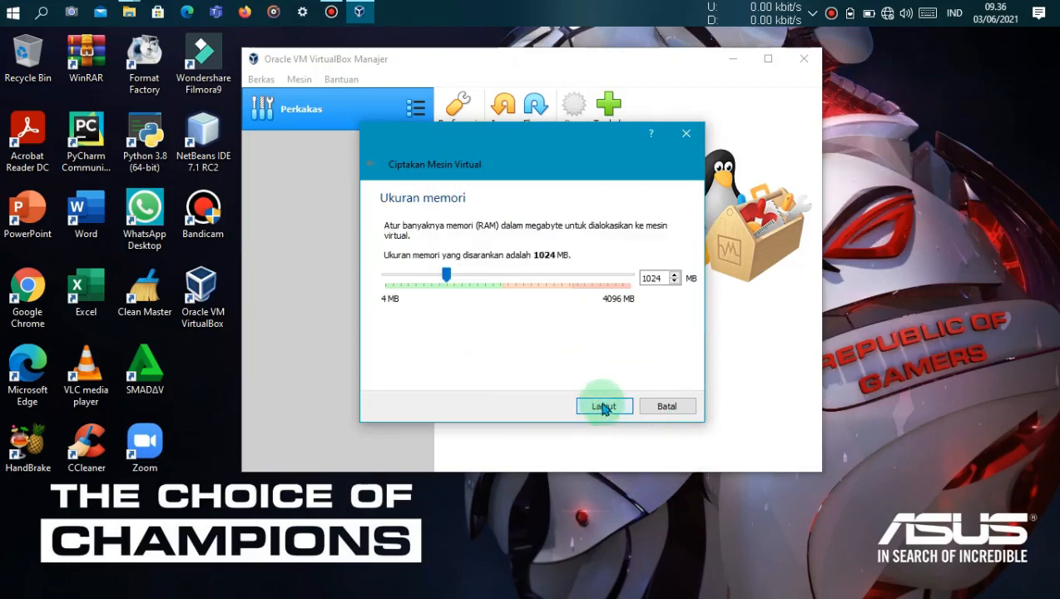
drag(445, 273, 523, 285)
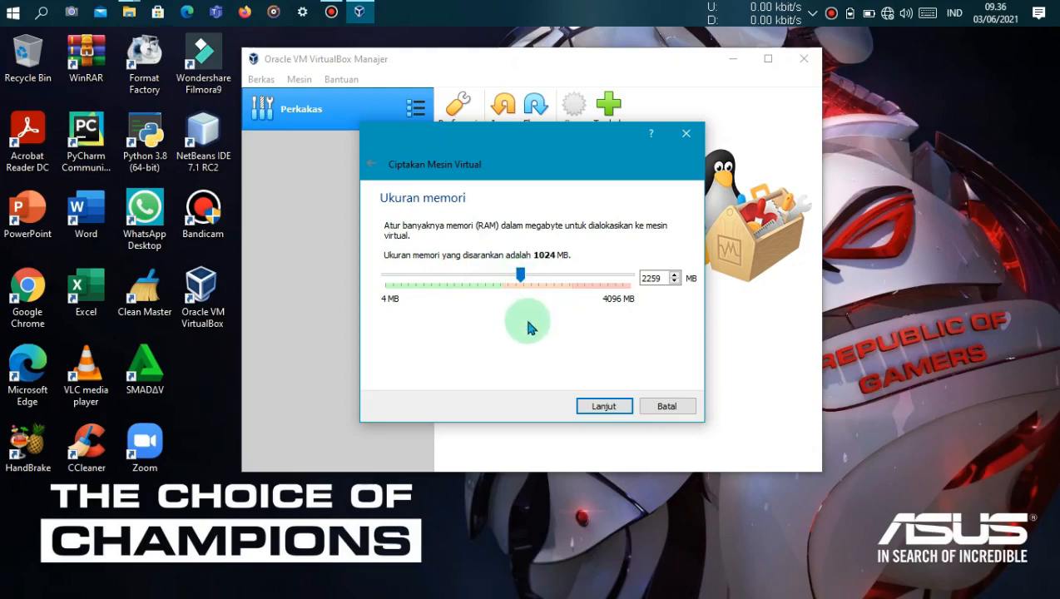
click(604, 407)
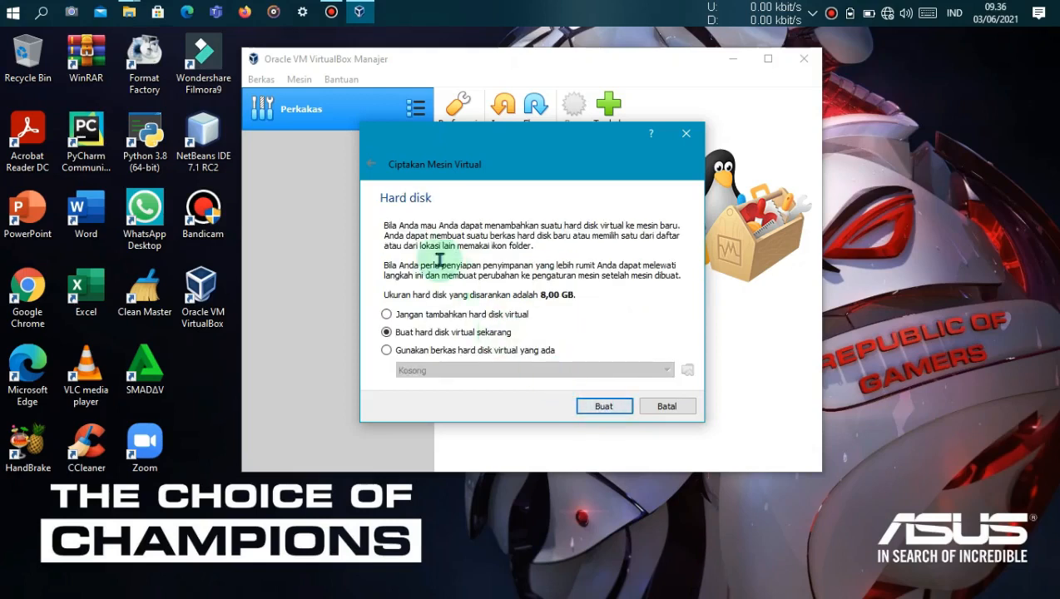
- Create a new dynamically allocated VDI virtual hard disk of about 12 GB for the machine
click(616, 408)
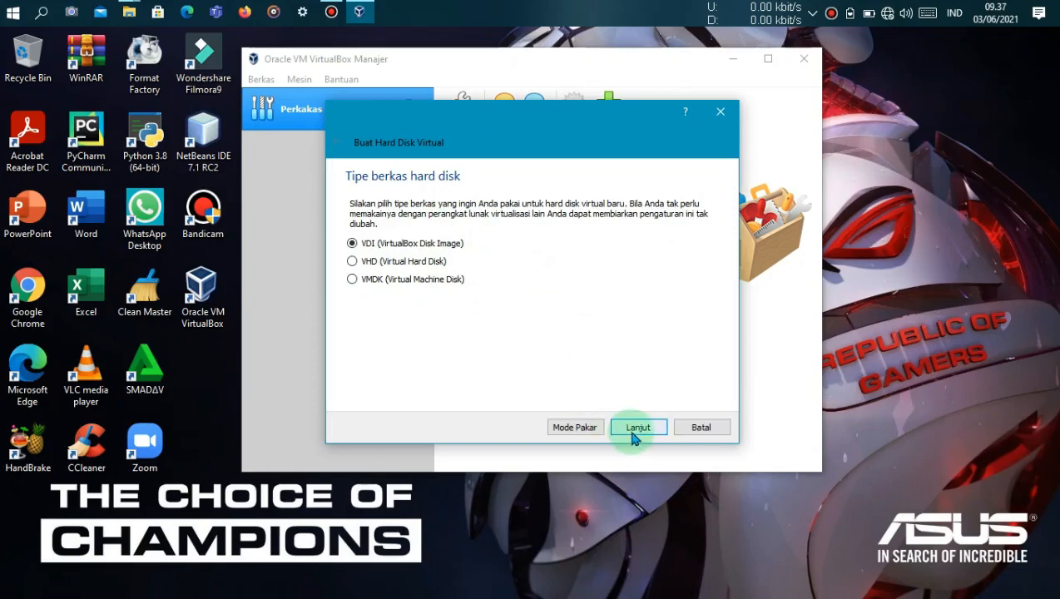
click(635, 432)
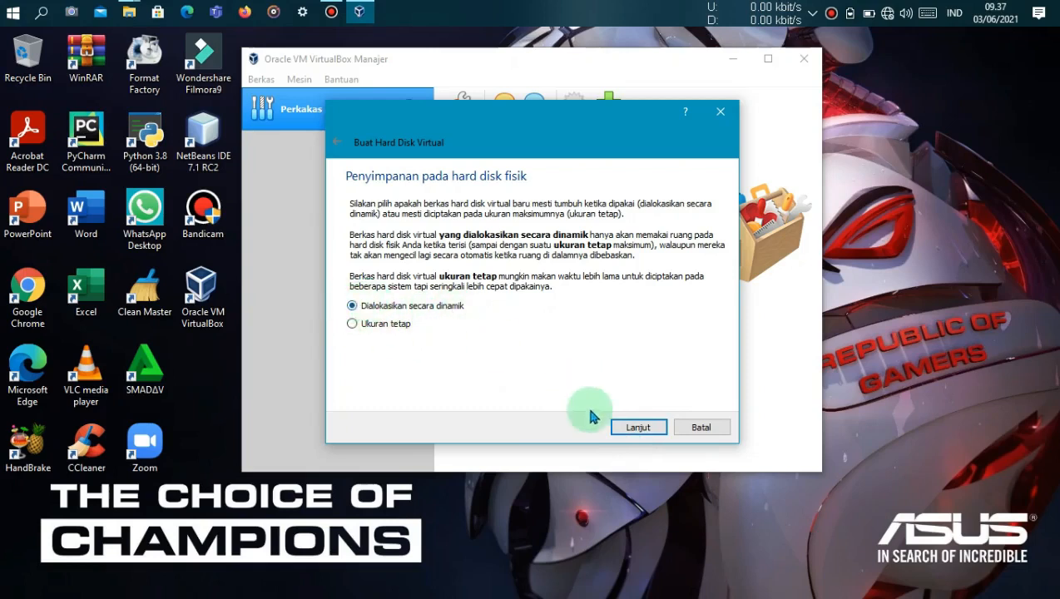
click(637, 428)
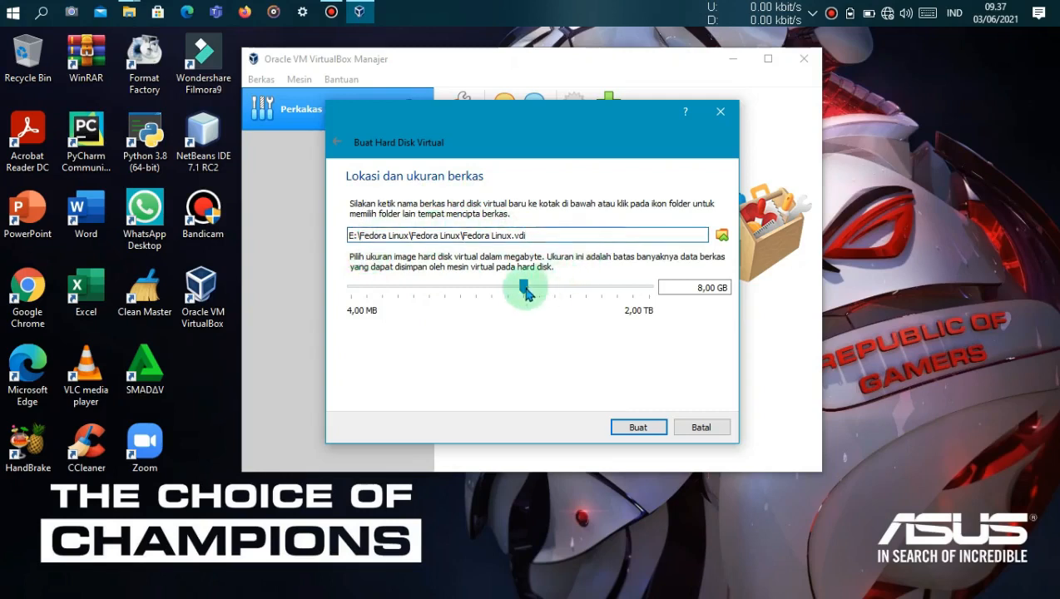
mouse_move(524, 286)
mouse_down()
mouse_move(543, 287)
mouse_move(533, 287)
mouse_up()
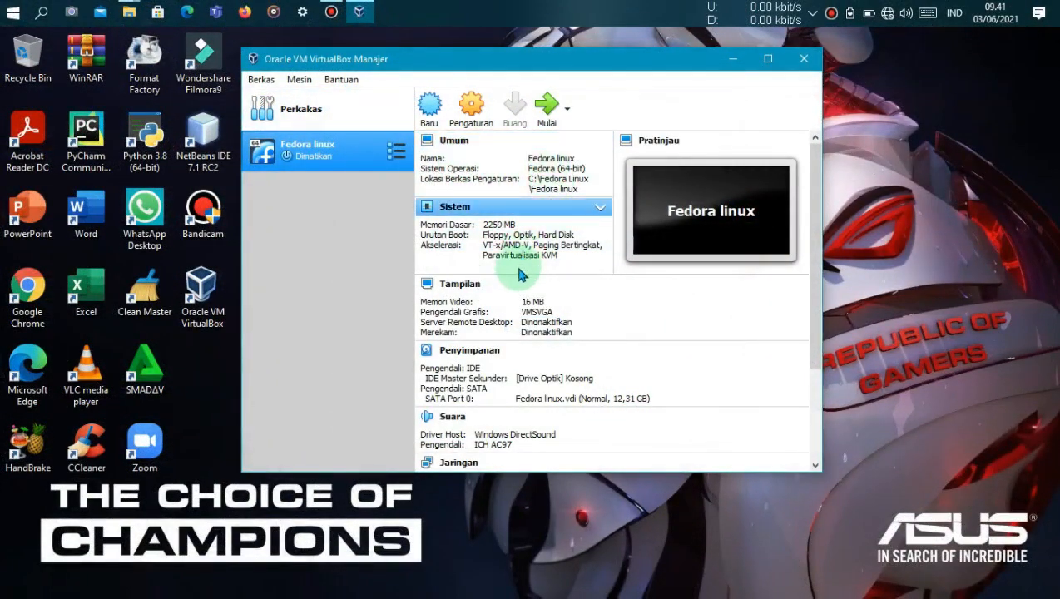
scroll(516, 287, down, 3)
scroll(525, 311, up, 3)
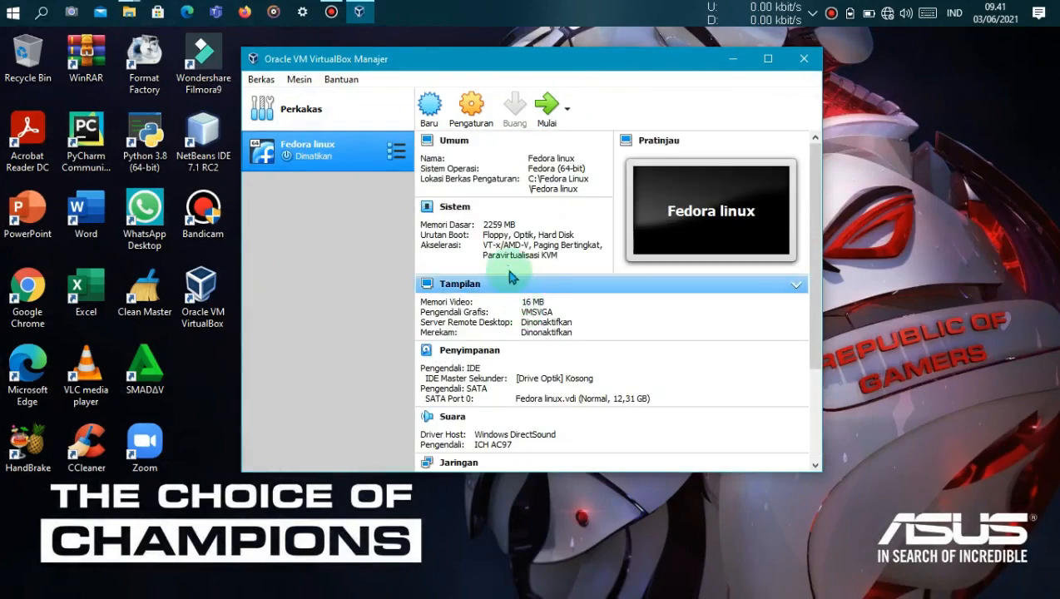
click(396, 153)
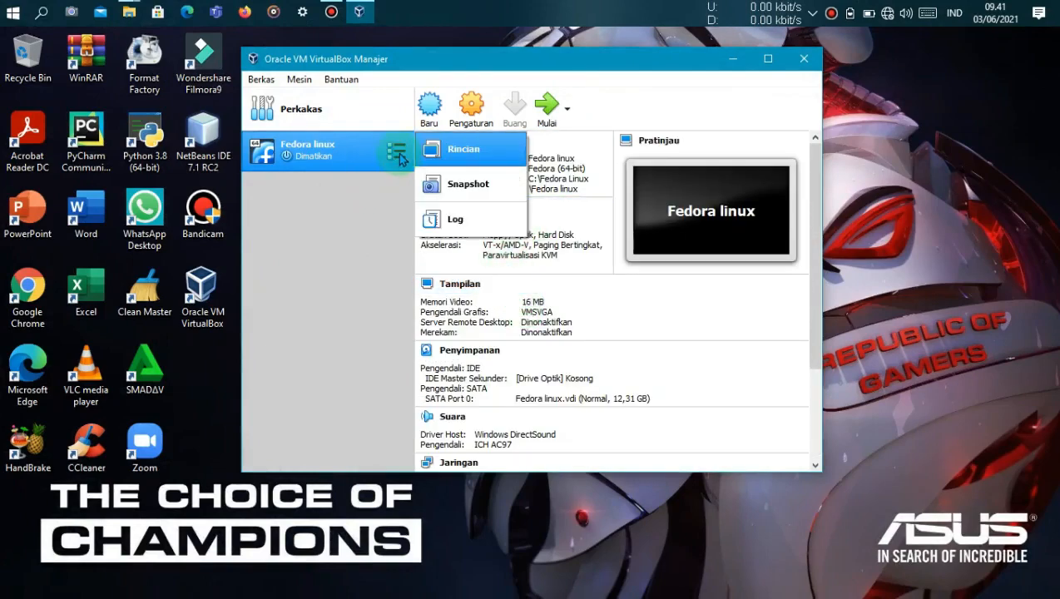
click(484, 150)
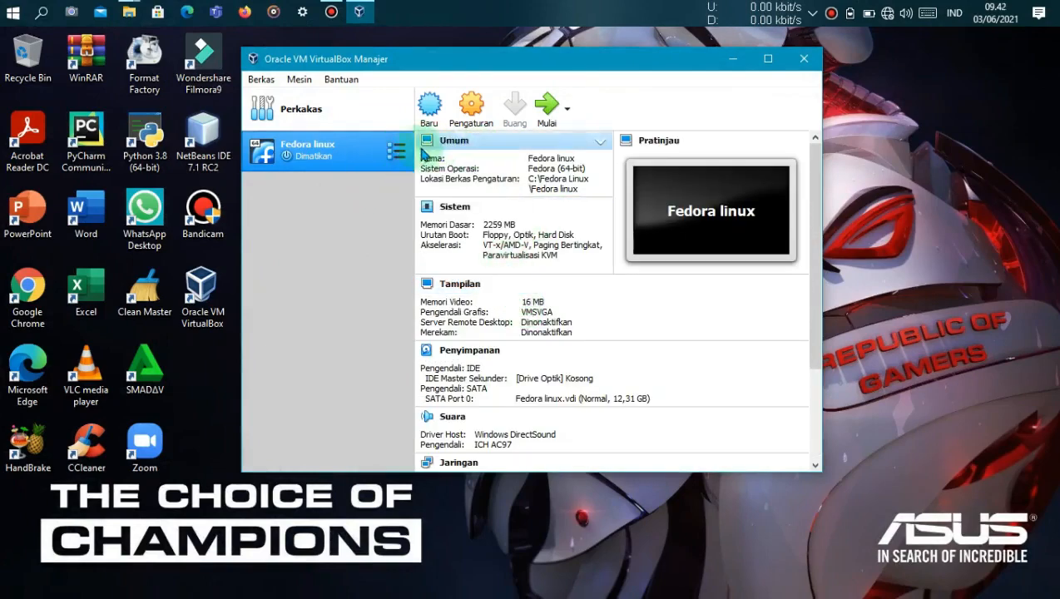
- In the Fedora linux machine's settings, keep the processor count at 1 CPU and set the display's video memory to 128 MB
click(469, 119)
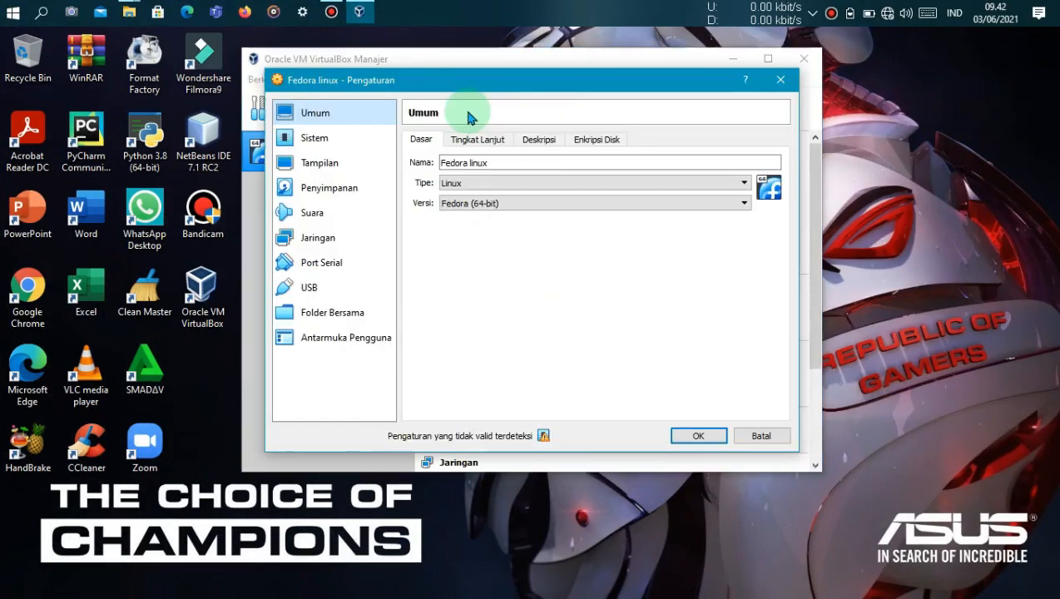
click(360, 141)
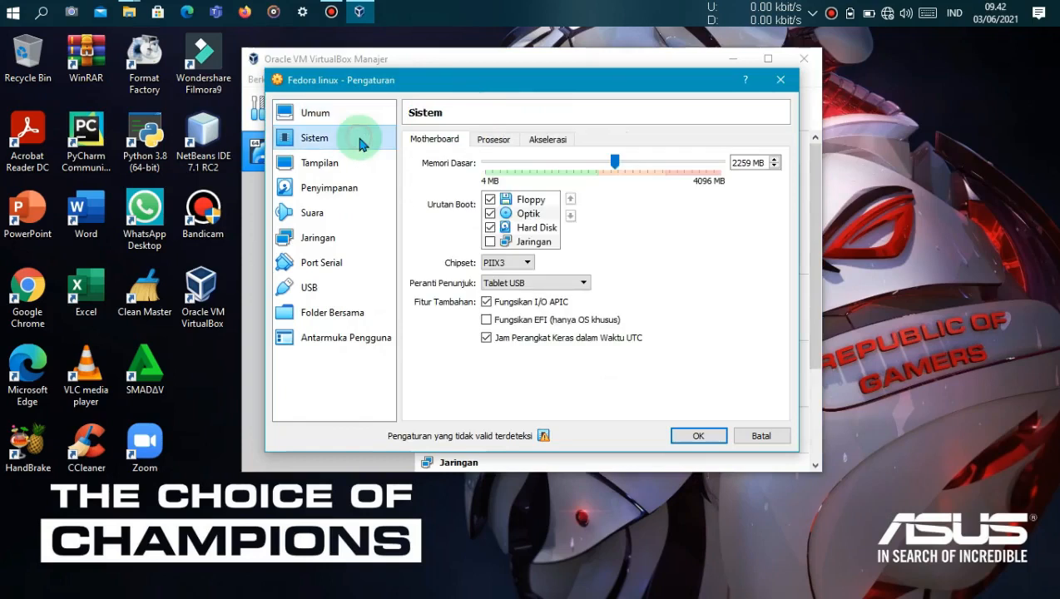
click(492, 138)
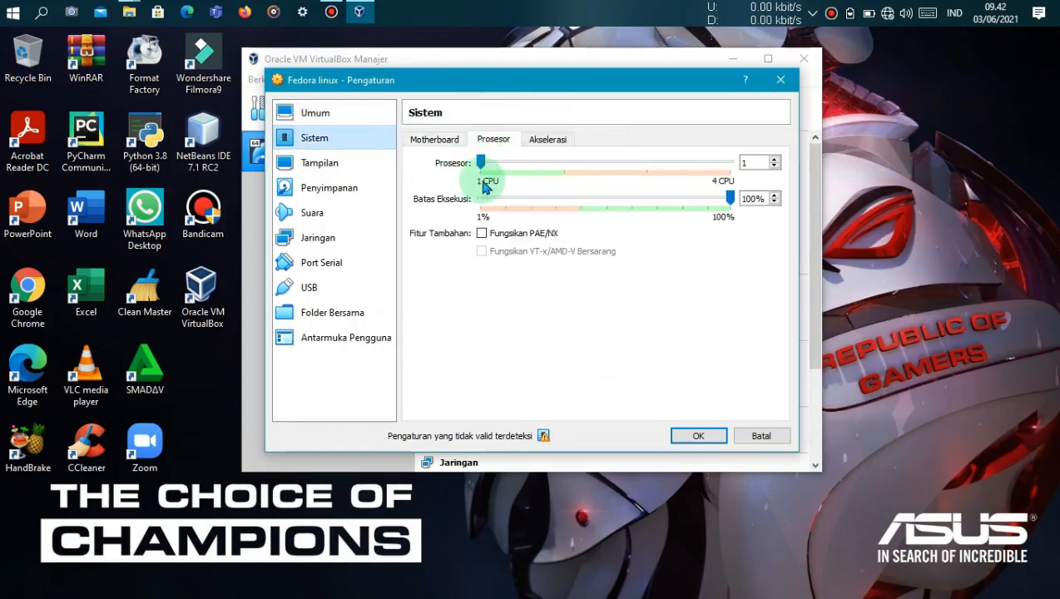
mouse_move(481, 162)
mouse_down()
mouse_move(563, 166)
mouse_move(486, 165)
mouse_up()
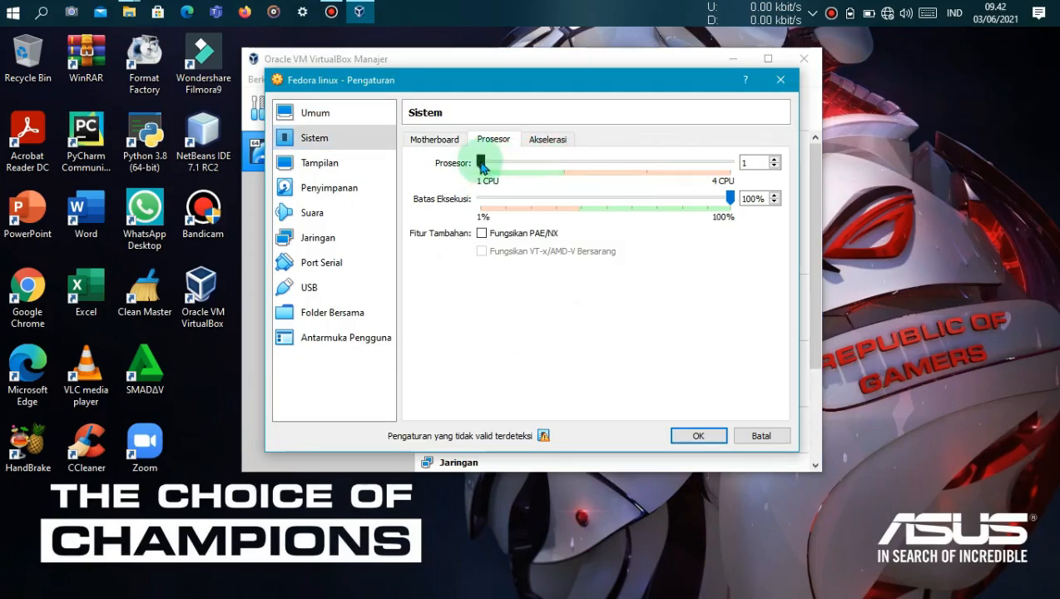
click(367, 167)
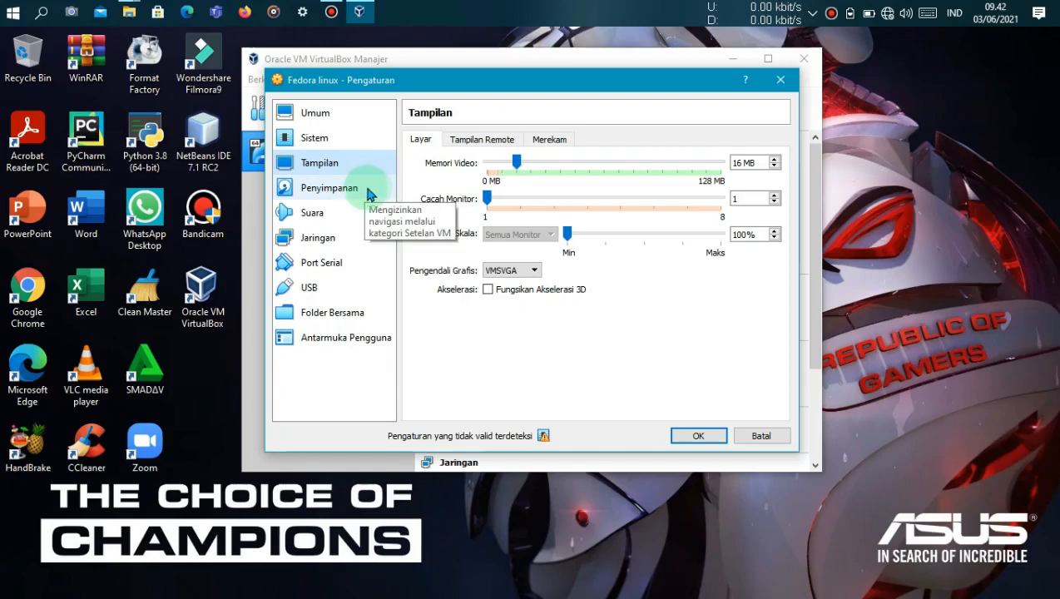
click(516, 163)
drag(517, 163, 722, 166)
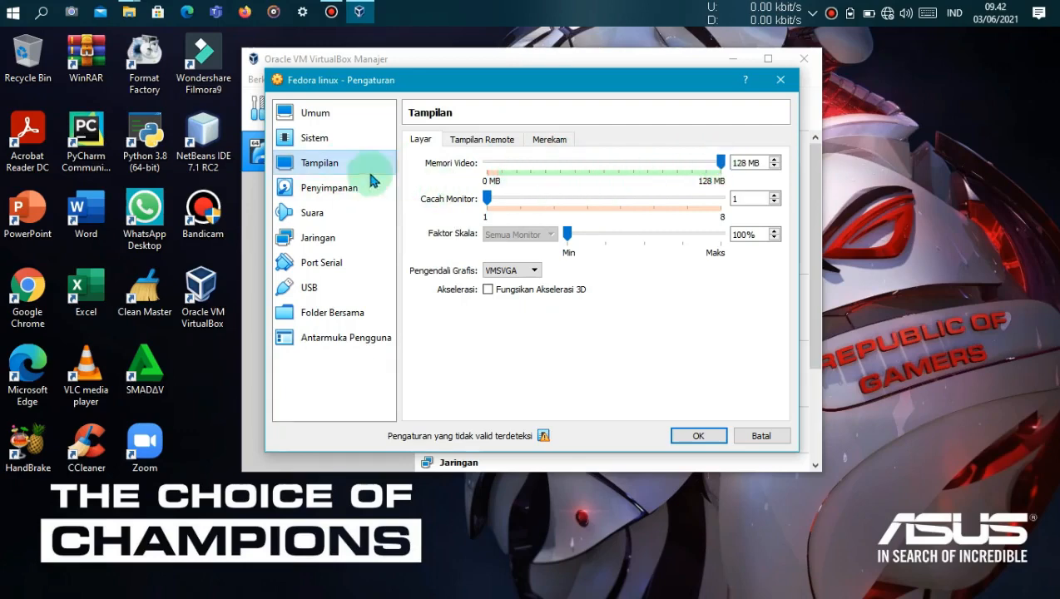
click(698, 436)
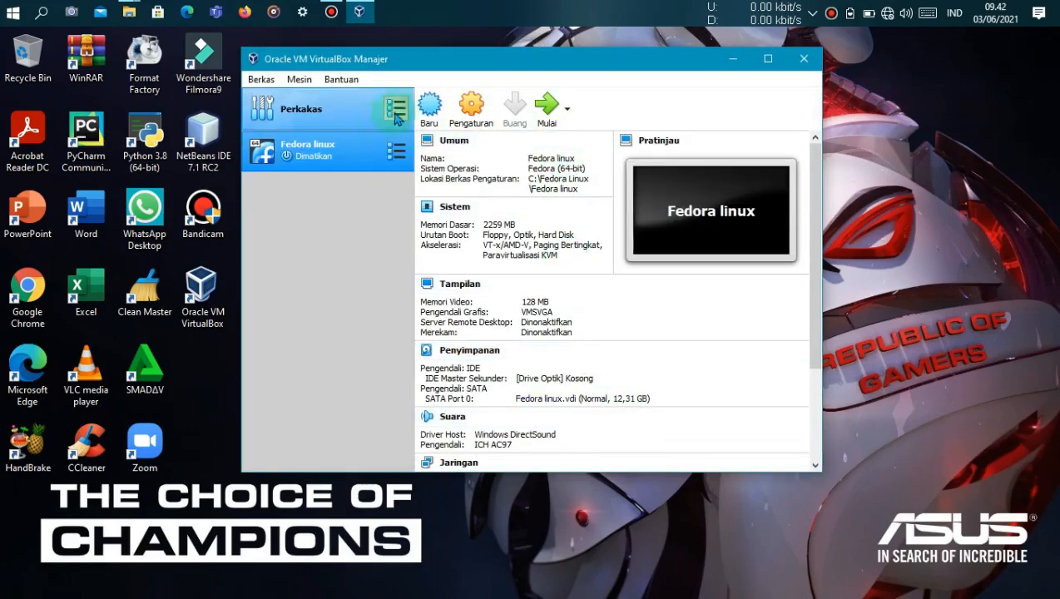
- Reopen the machine's storage settings and start choosing a virtual optical disk file for the empty IDE drive
click(476, 122)
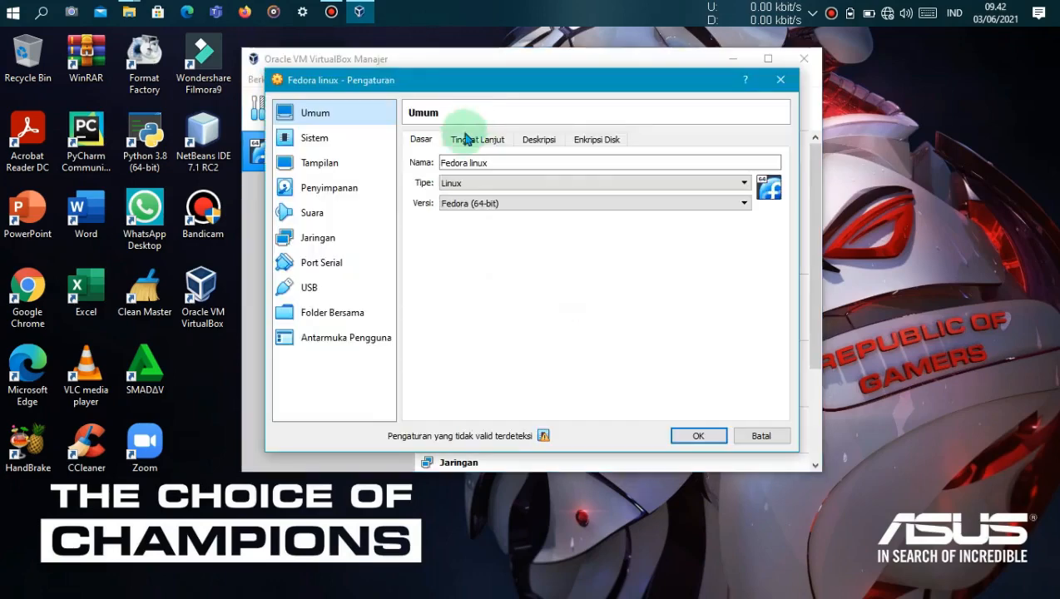
click(379, 195)
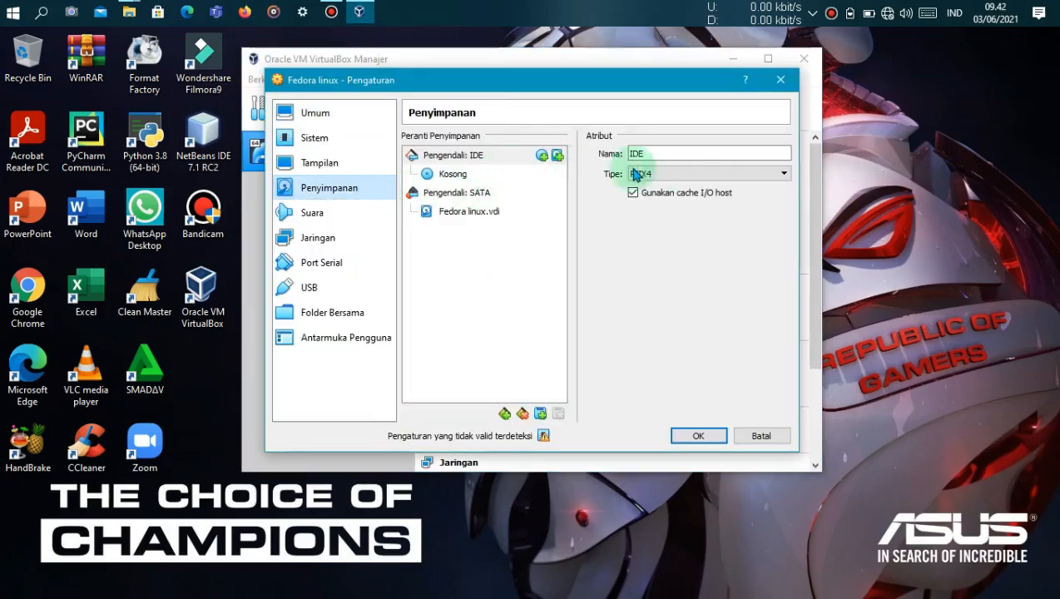
click(495, 173)
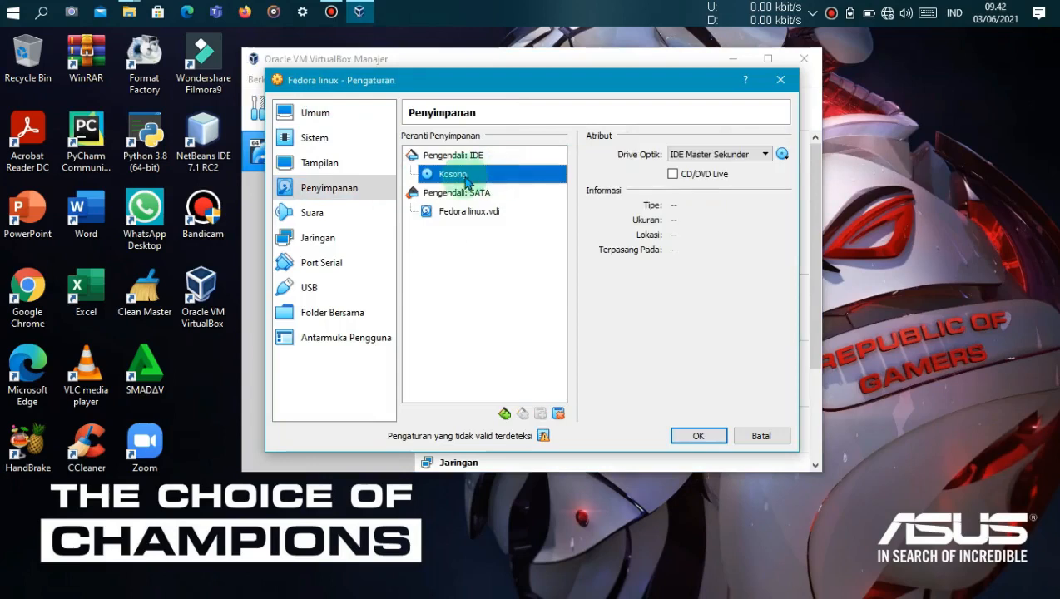
click(782, 155)
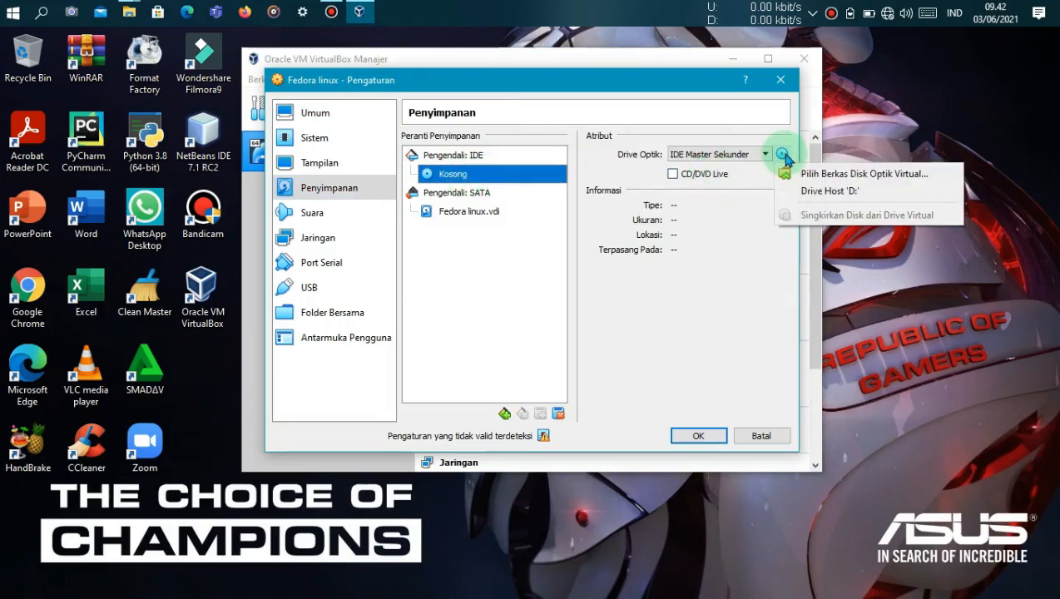
click(841, 176)
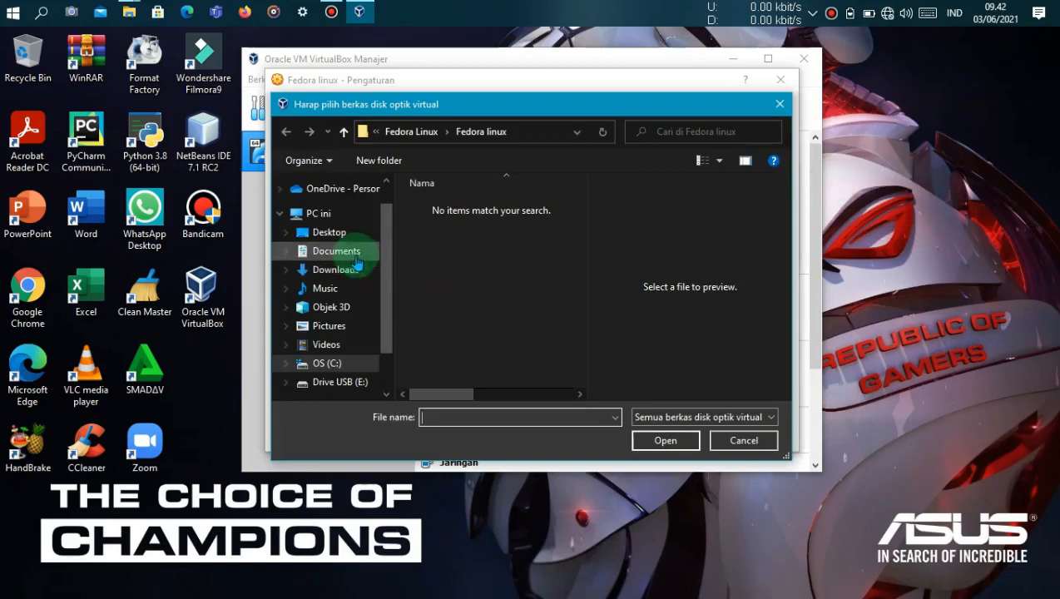
- Load Fedora-Workstation-Live-x86_64-33-1.2.iso from the Download Aplikasi SO UBSI folder on drive E: into the optical drive and save the settings
click(344, 385)
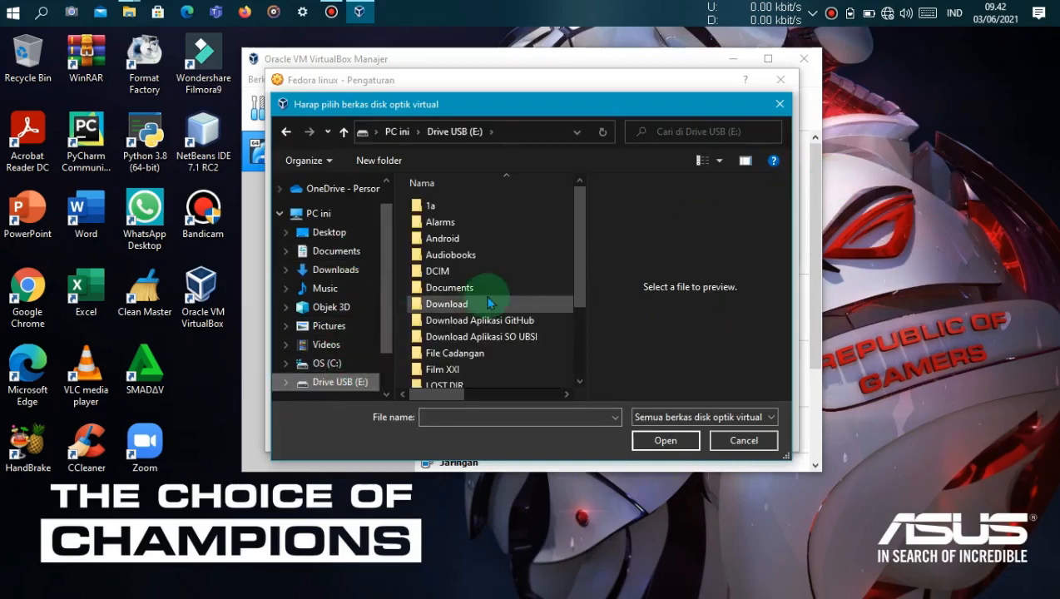
scroll(490, 300, down, 2)
scroll(487, 310, up, 2)
double_click(499, 337)
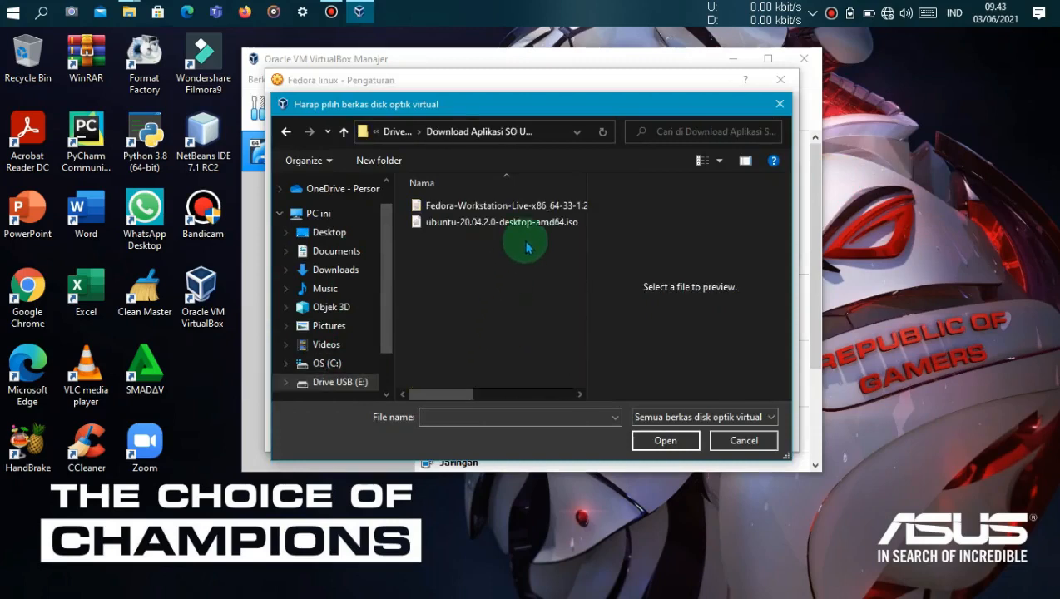
click(543, 210)
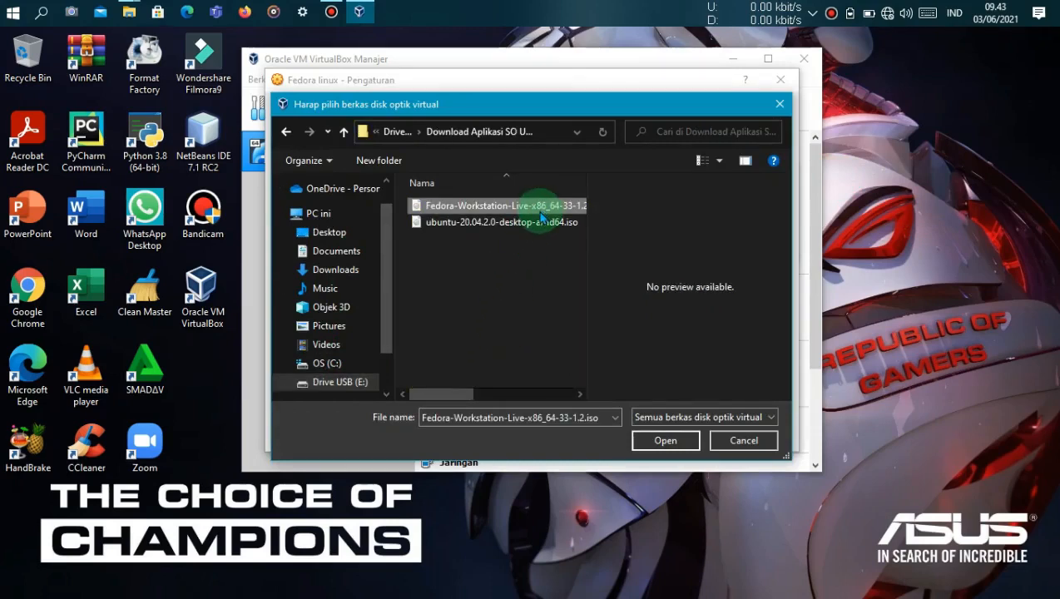
mouse_move(453, 393)
mouse_down()
mouse_move(491, 398)
mouse_move(447, 405)
mouse_up()
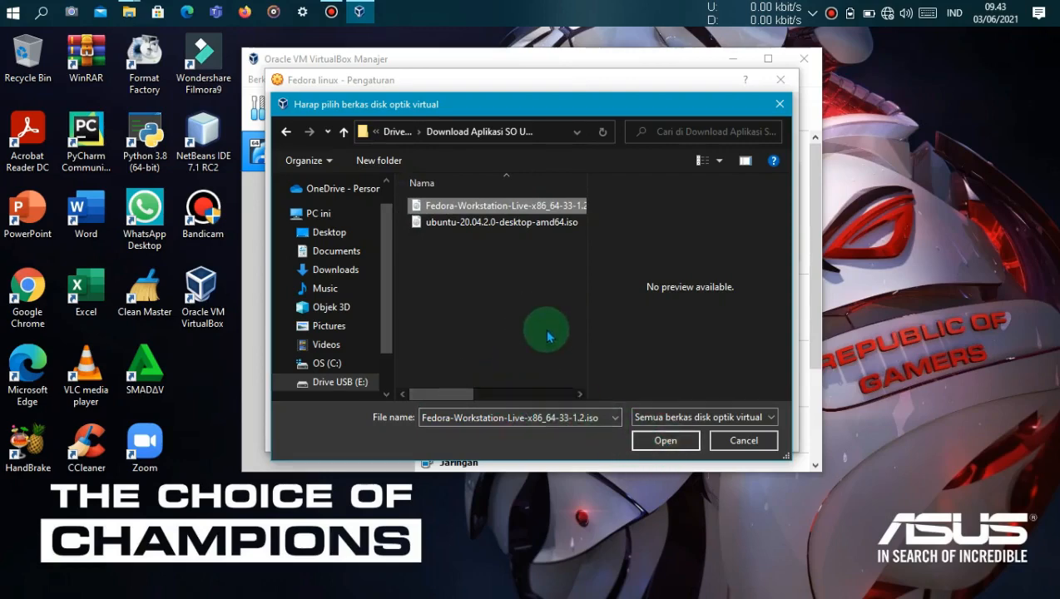
click(666, 439)
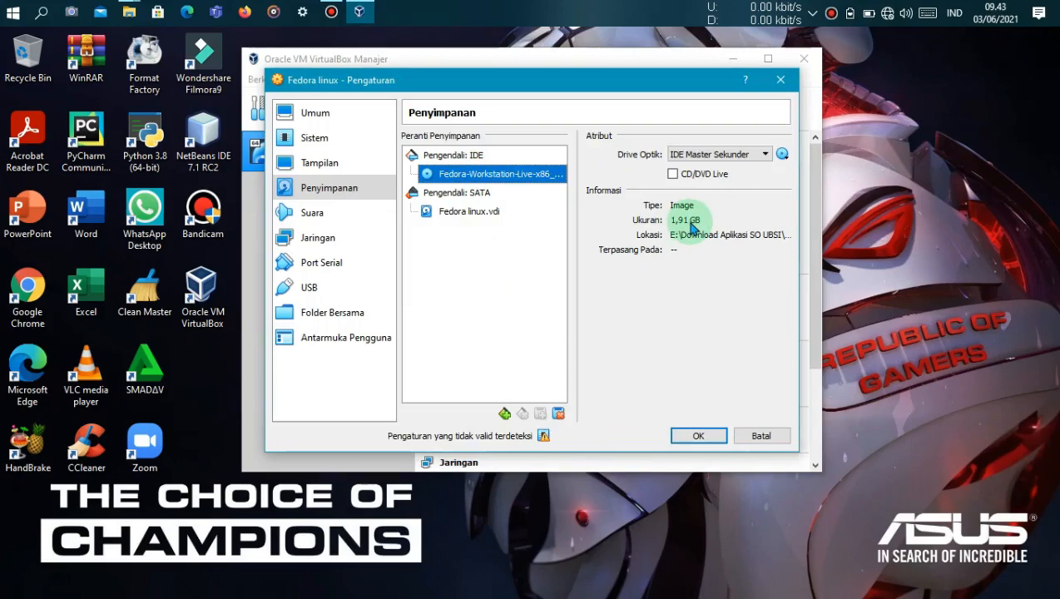
click(699, 436)
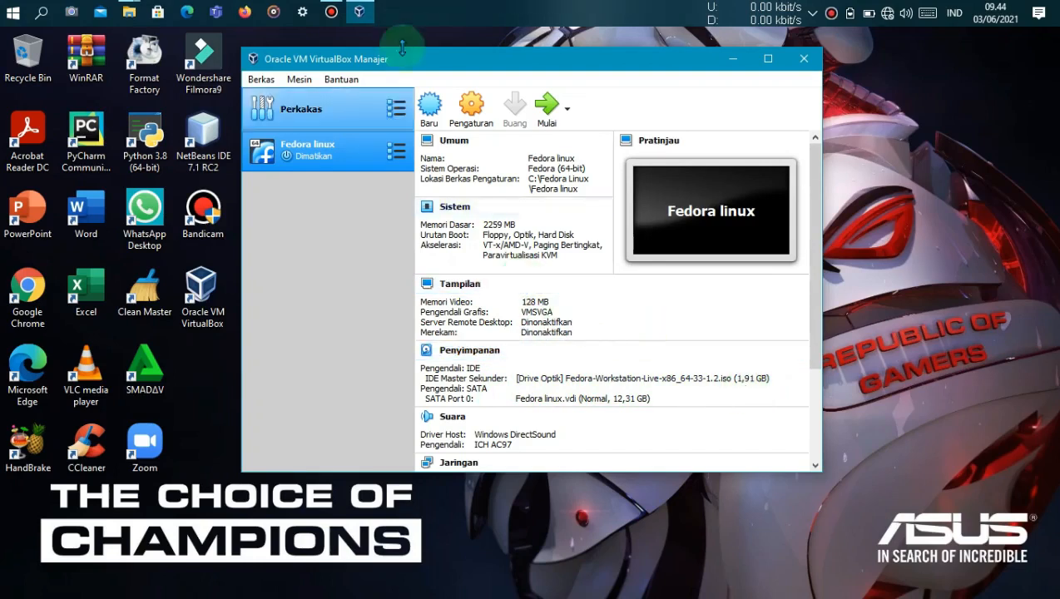
- Start the Fedora linux virtual machine from the live image and reposition its window on the desktop while it boots
scroll(524, 275, down, 3)
scroll(537, 279, up, 3)
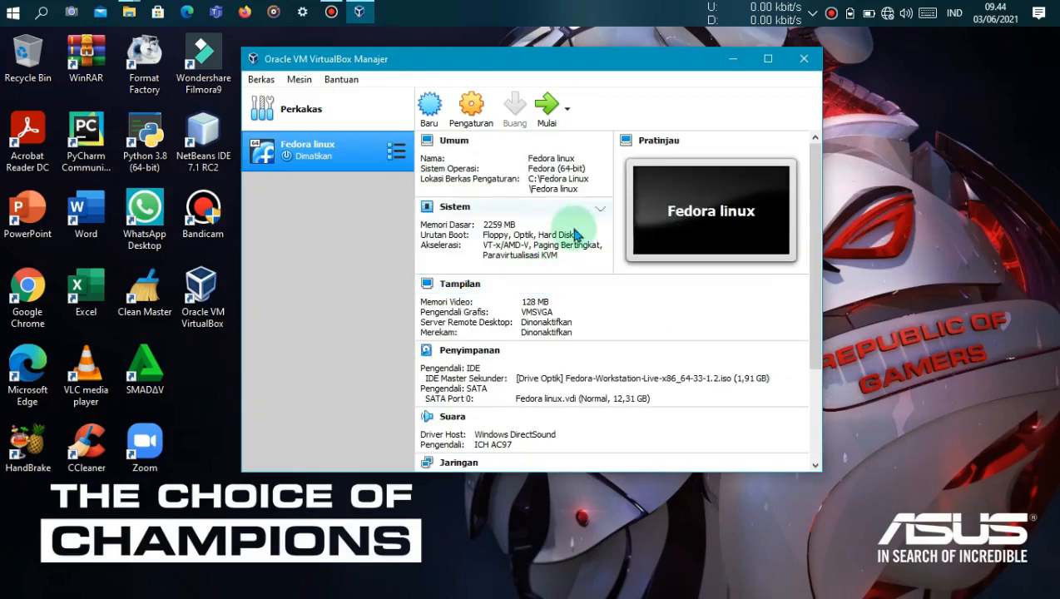
click(547, 114)
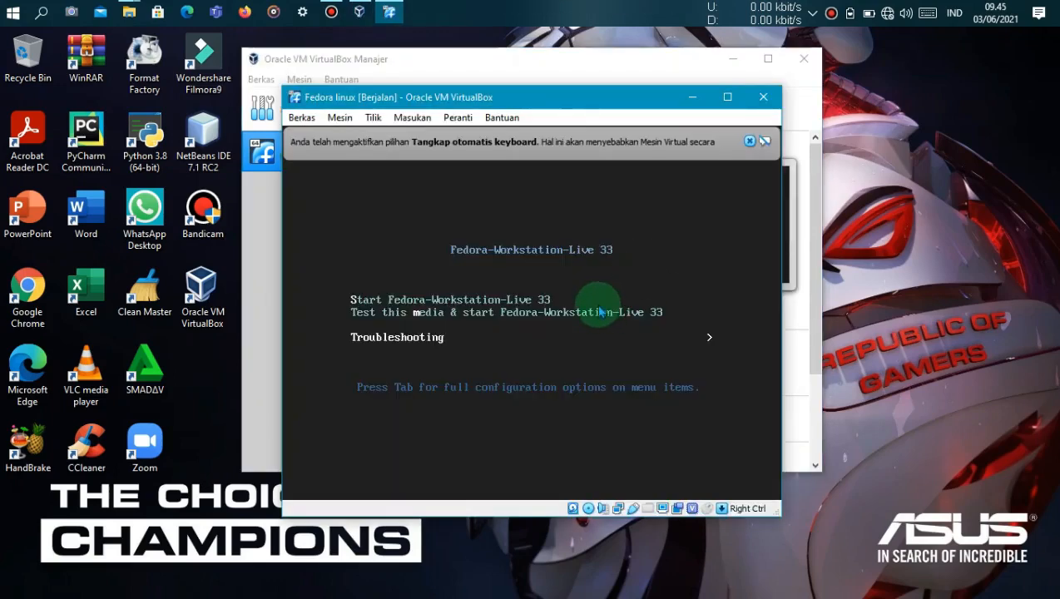
drag(579, 101, 554, 79)
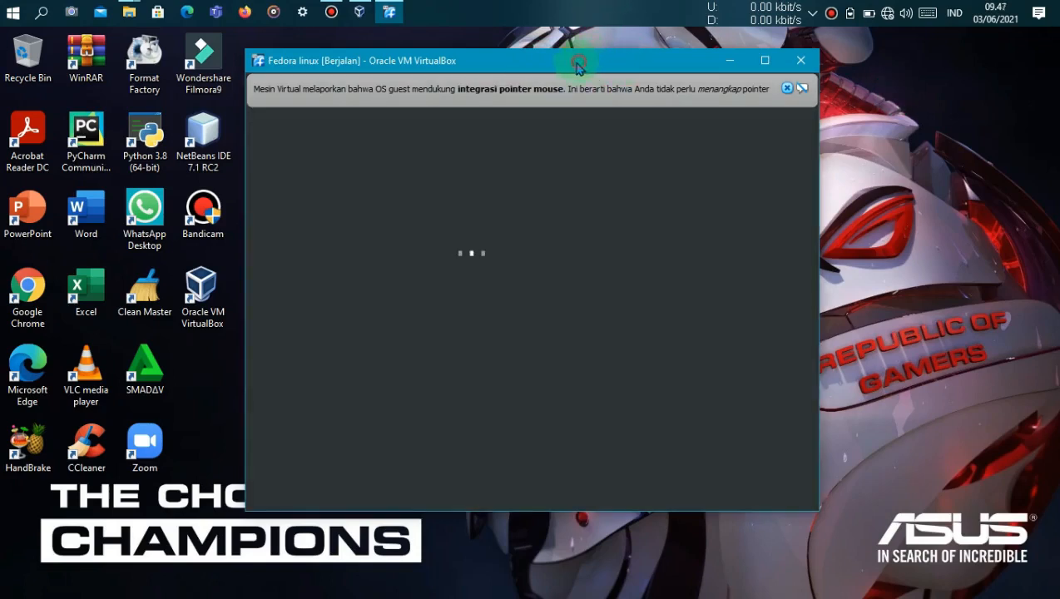
drag(578, 65, 538, 60)
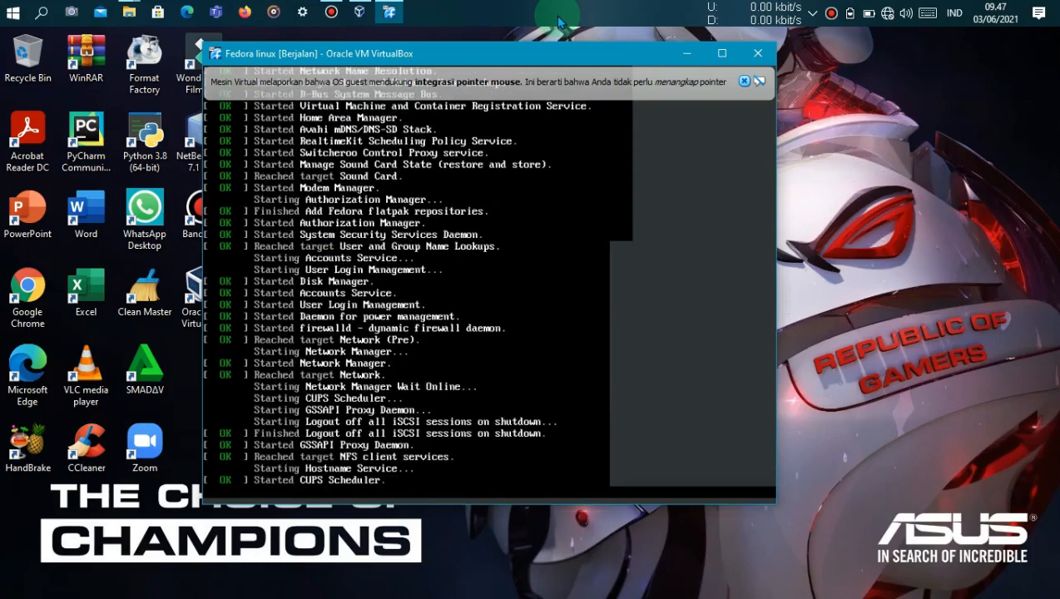
click(833, 13)
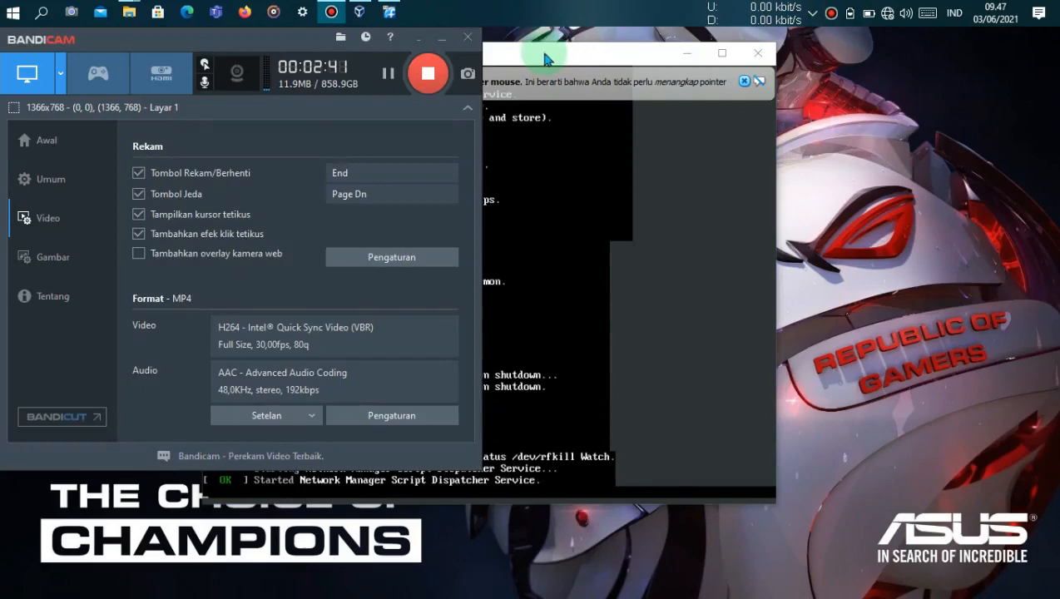
click(442, 39)
click(658, 143)
mouse_move(637, 63)
mouse_down()
mouse_move(583, 62)
mouse_move(650, 48)
mouse_up()
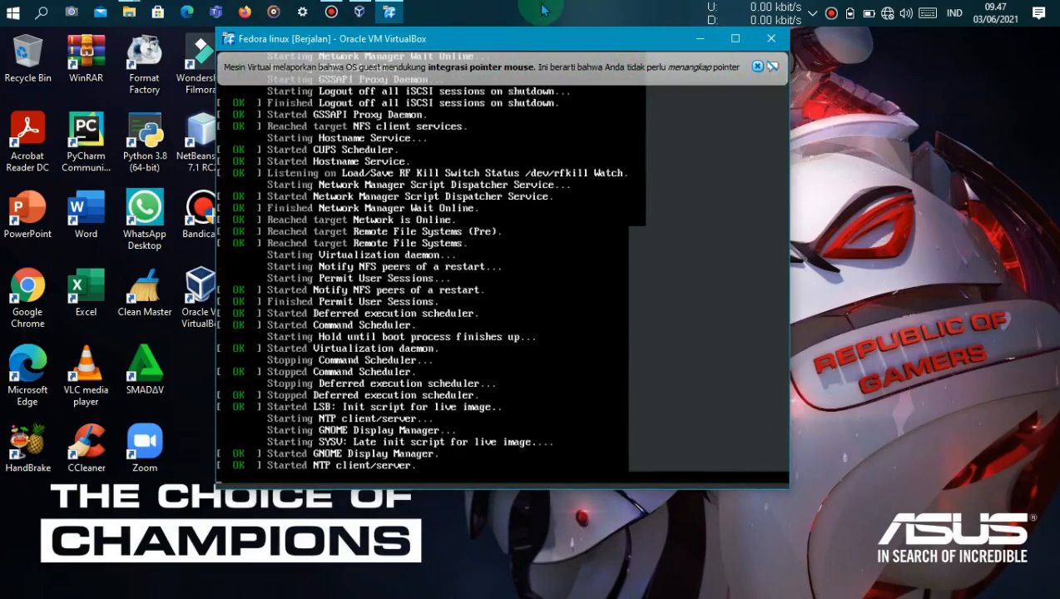
mouse_move(522, 7)
click(602, 11)
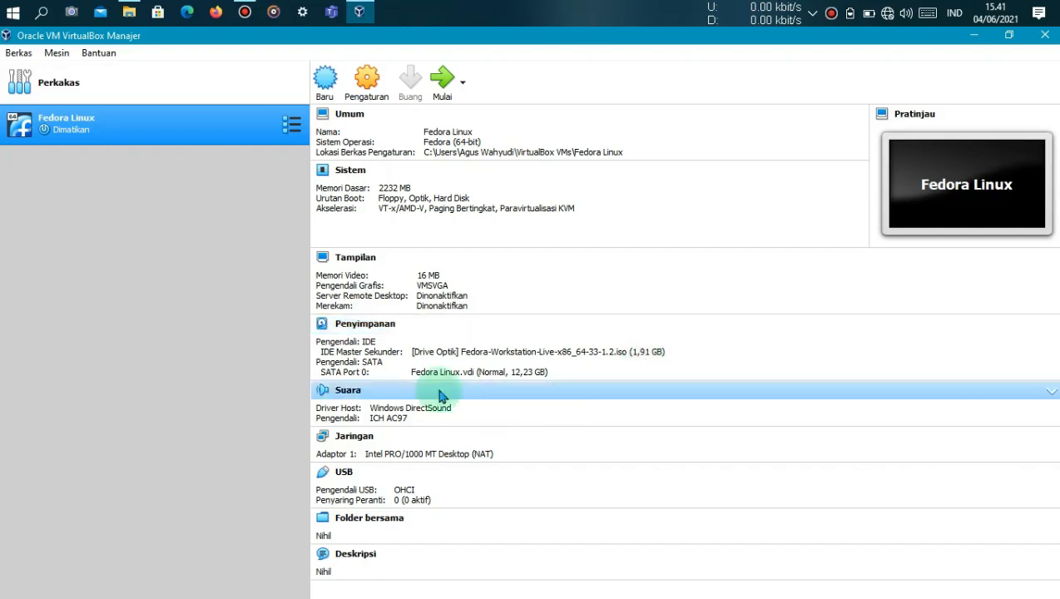
- Start the Fedora Linux machine, dismiss the keyboard capture notice, and boot the Start Fedora-Workstation-Live 33 entry
click(442, 88)
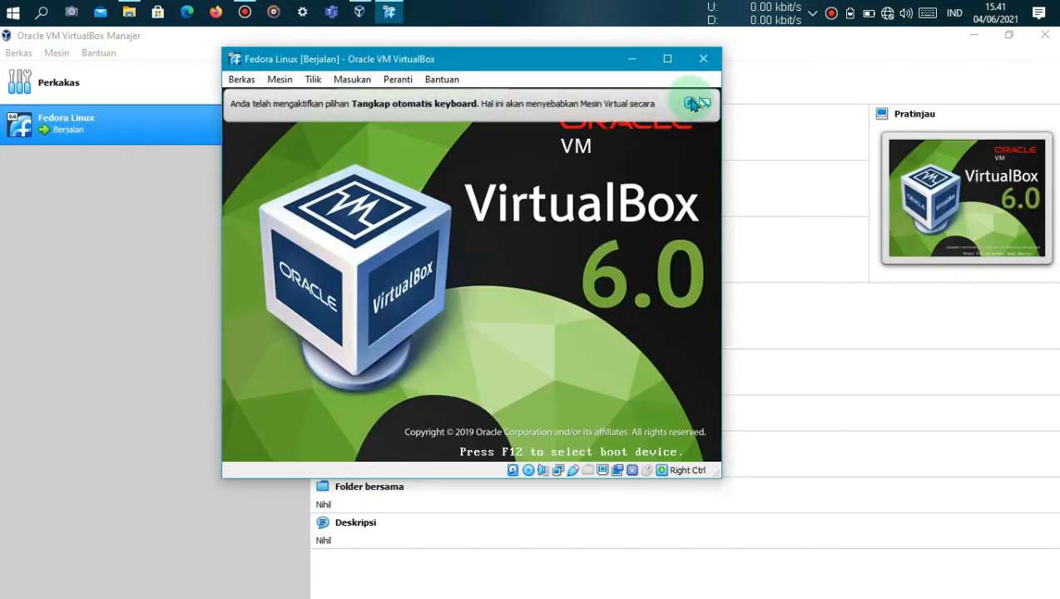
click(689, 102)
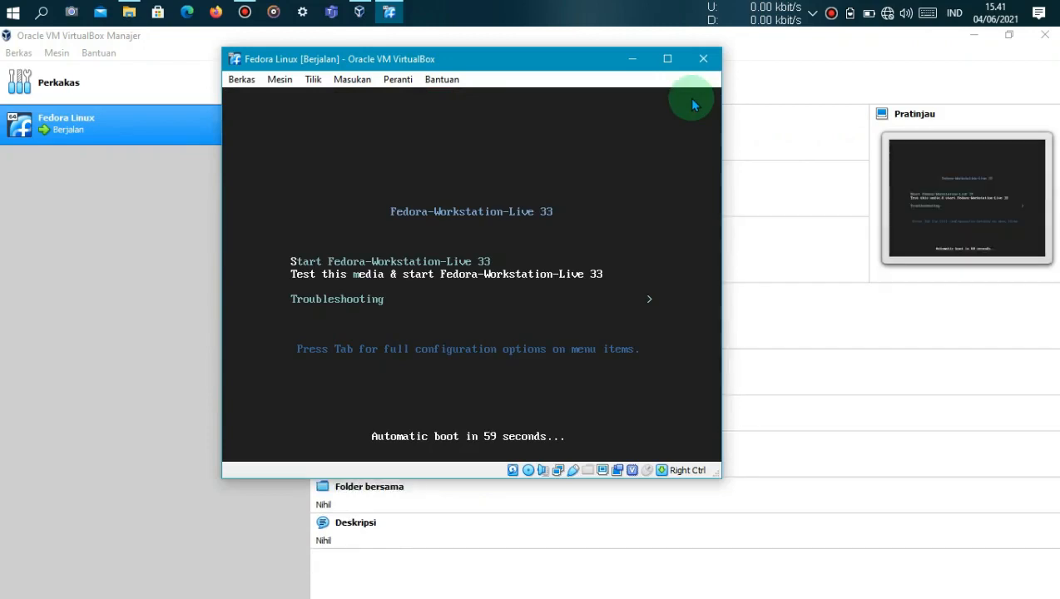
key(Down)
key(Up)
key(Up)
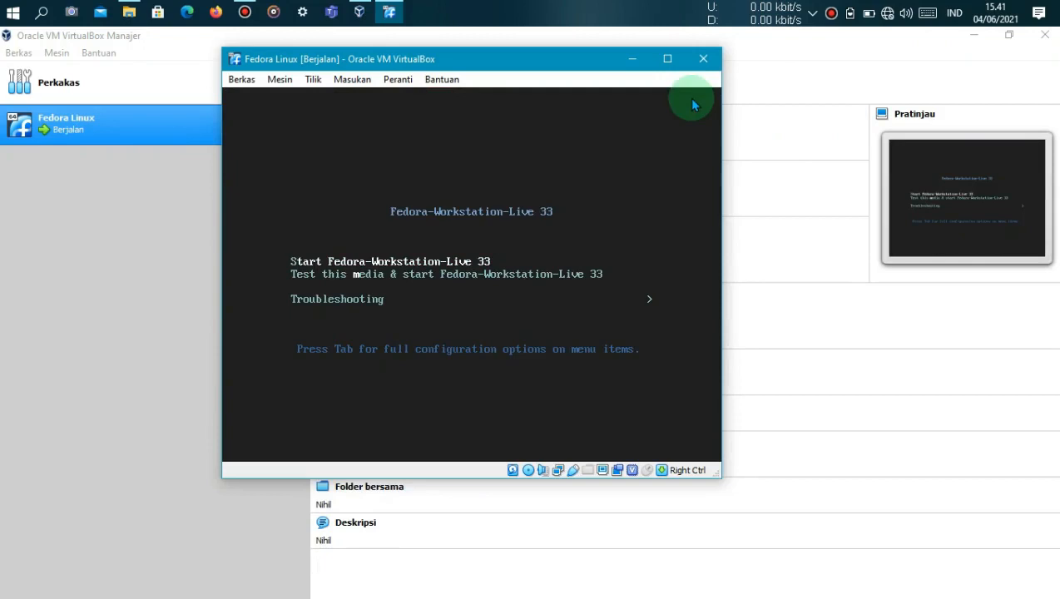
key(Return)
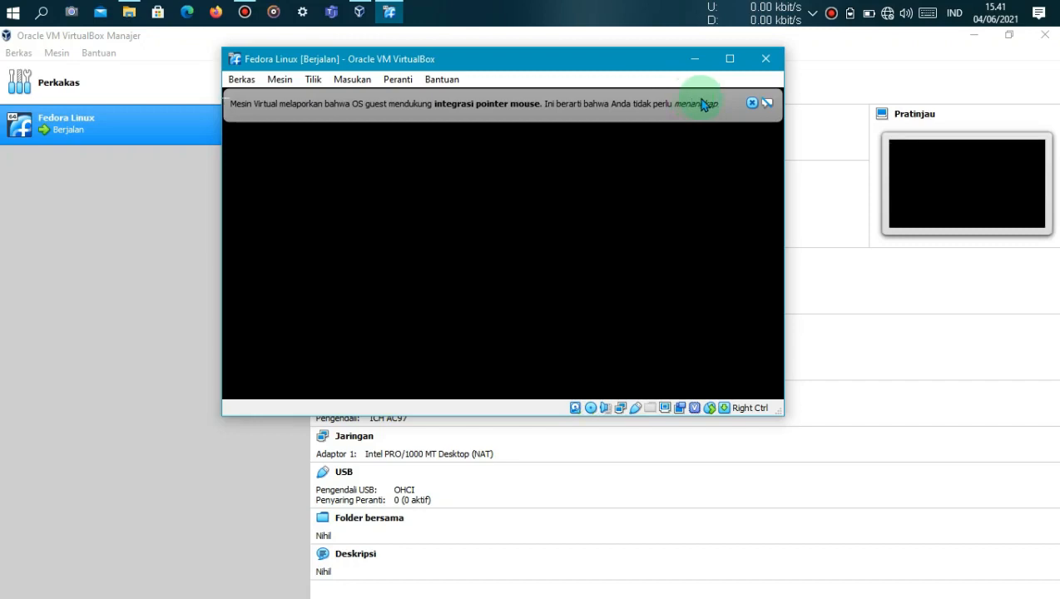
- Dismiss the mouse pointer integration notice, reposition the running machine's window, and bring it back to the front
click(751, 103)
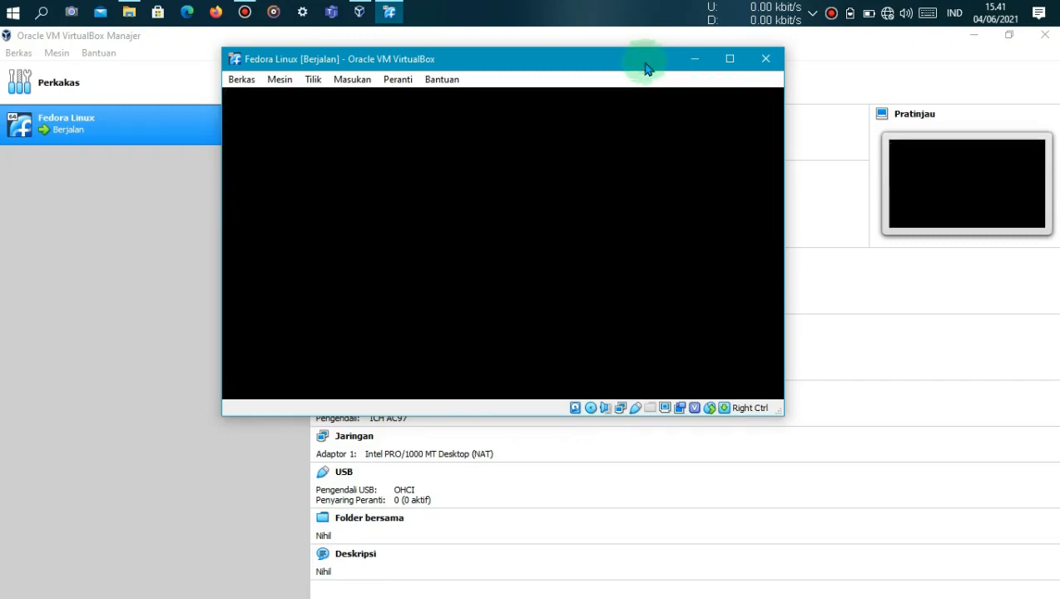
drag(646, 65, 660, 119)
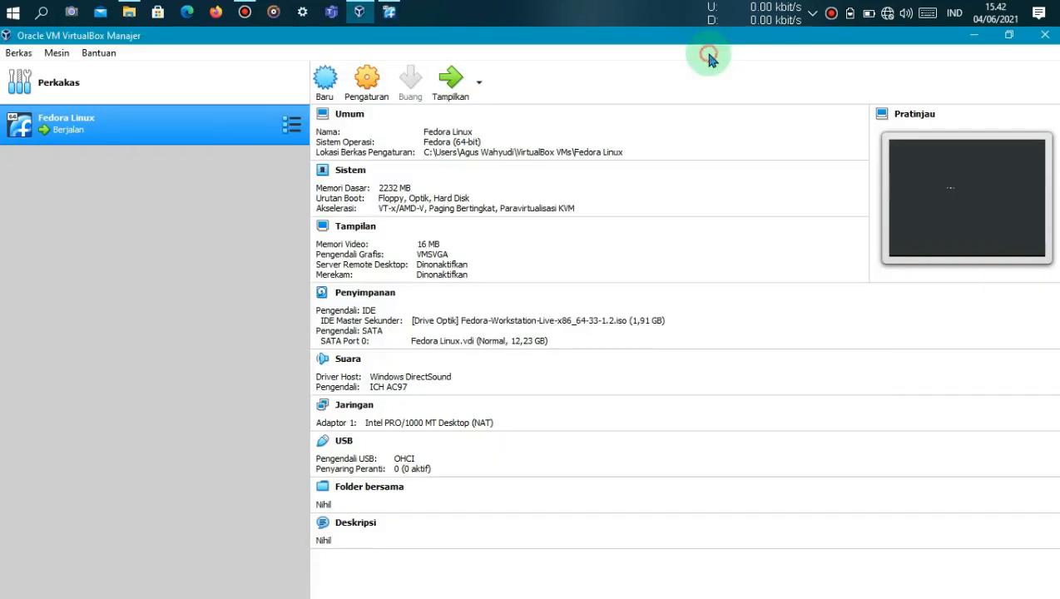
click(389, 11)
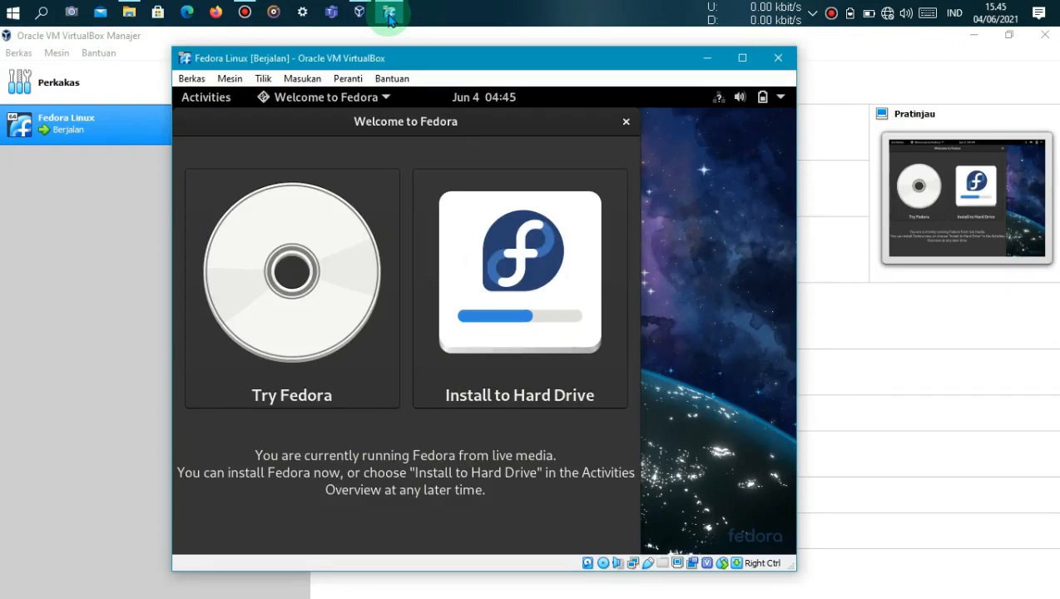
- Launch Install to Hard Drive from the Welcome to Fedora window and bring the Fedora 33 installer into focus
click(519, 318)
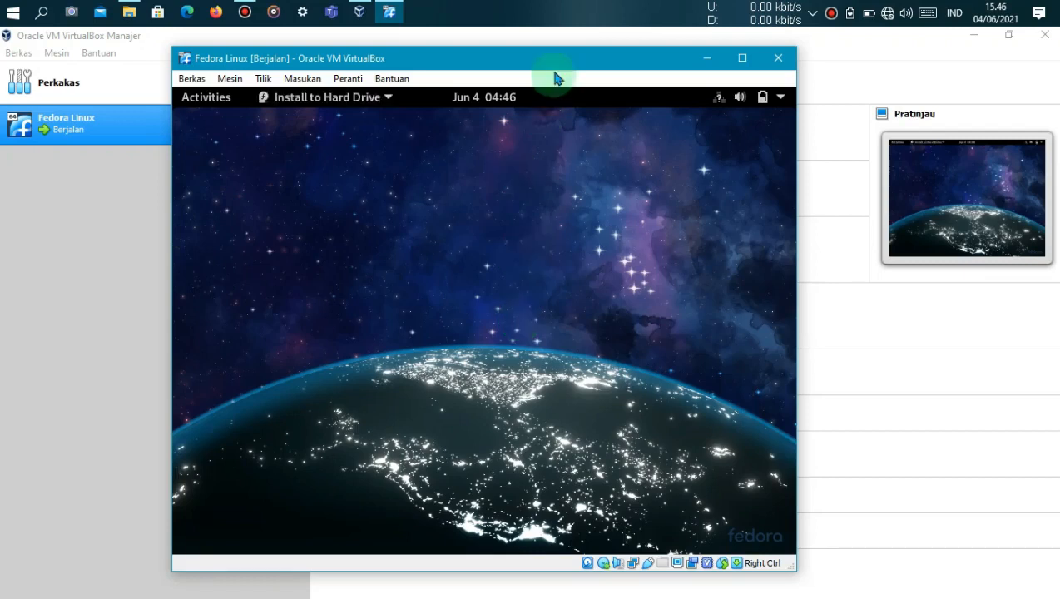
click(558, 12)
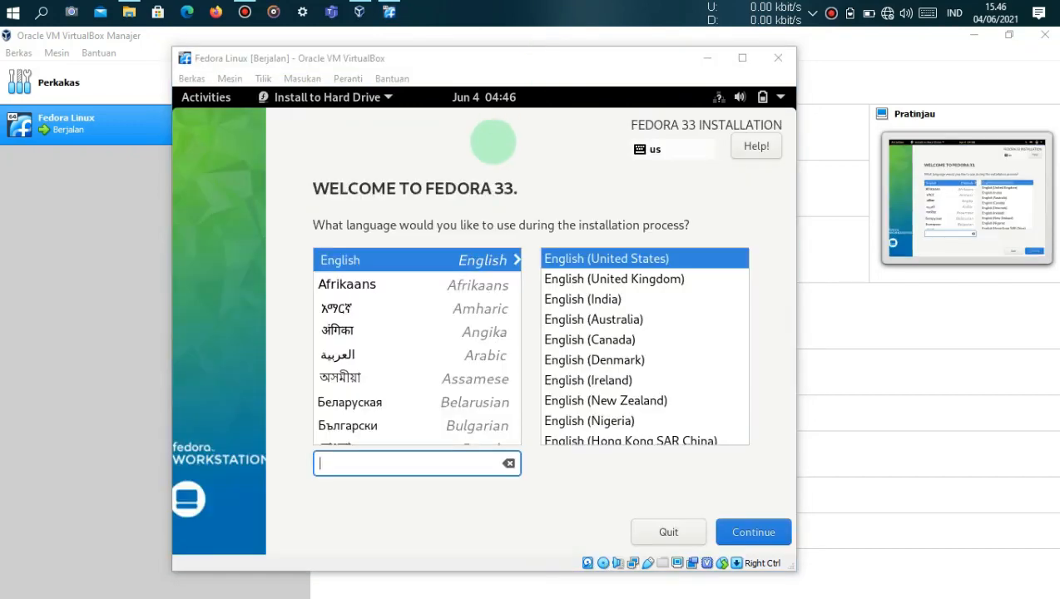
click(491, 147)
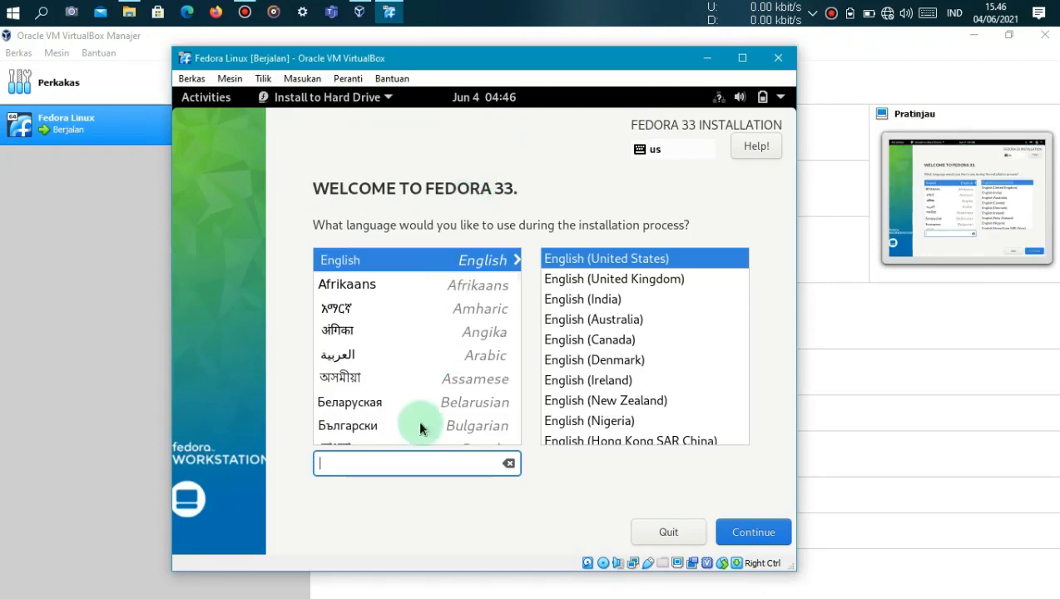
- Filter the installer languages by "indo", choose Indonesia (Indonesia), and continue to the installation summary
click(397, 463)
text(i)
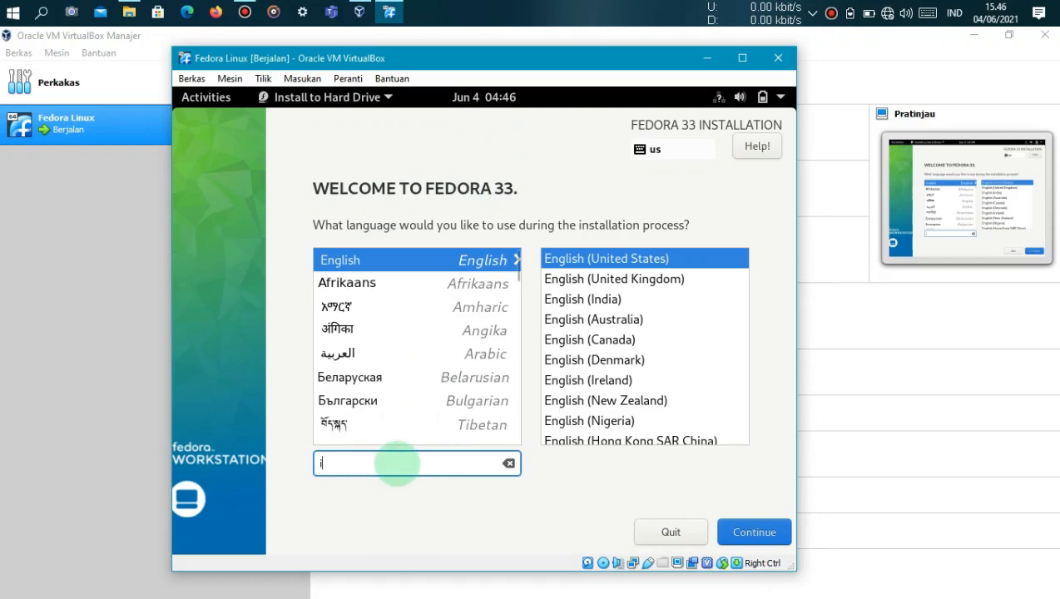
text(ndo)
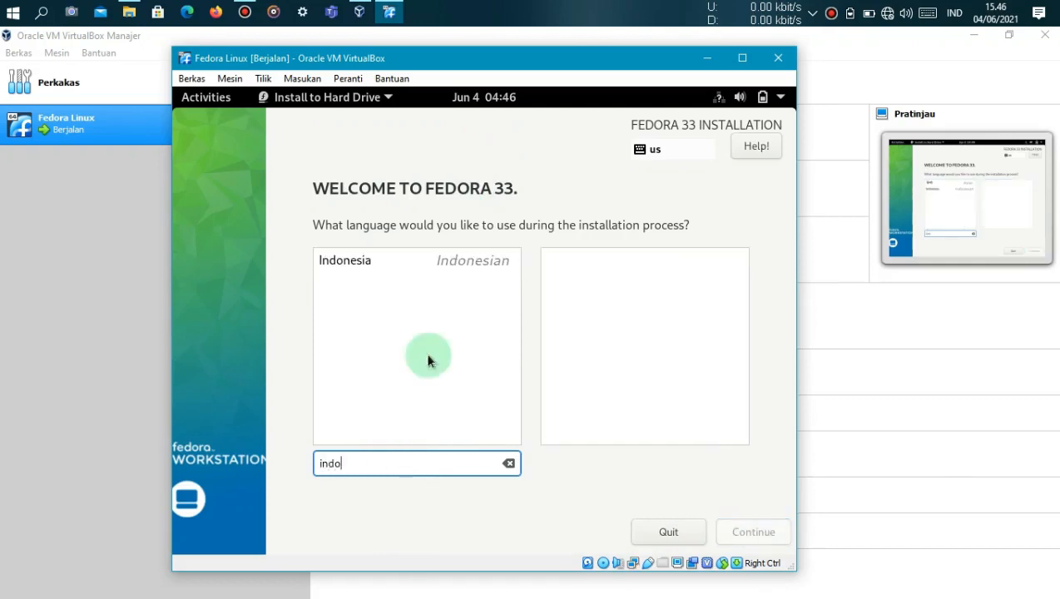
click(455, 259)
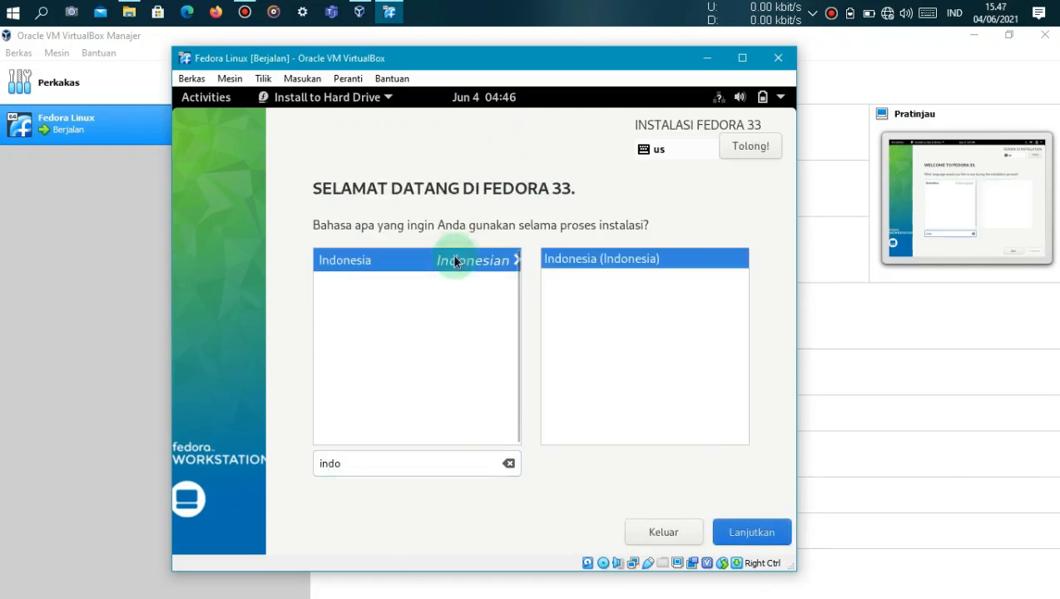
click(765, 532)
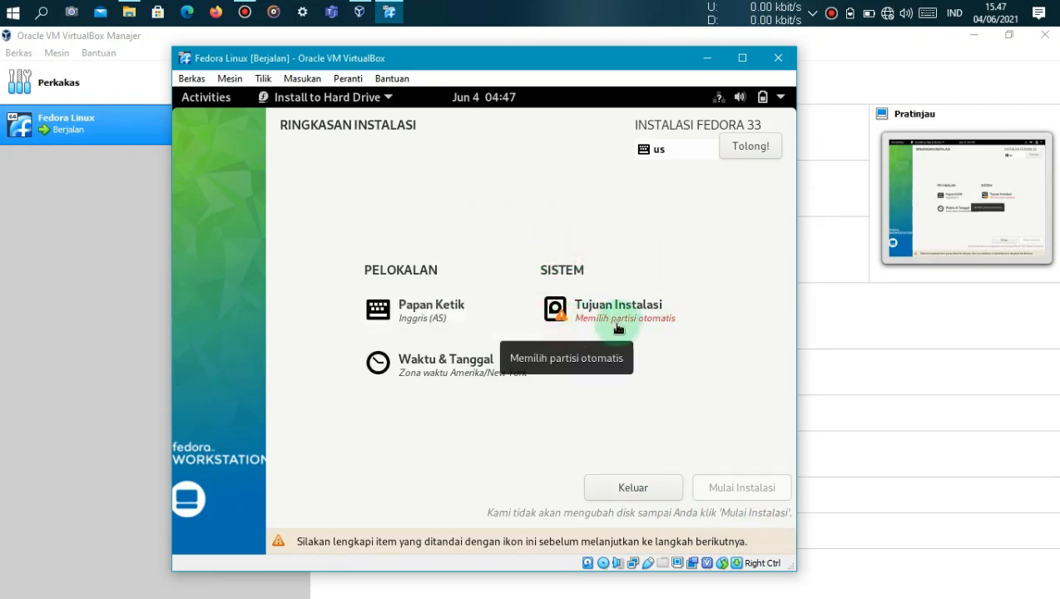
- Submit the installation destination with Otomatis storage configuration on ATA VBOX HARDDISK, then return from the installation options to the disk selection
click(558, 313)
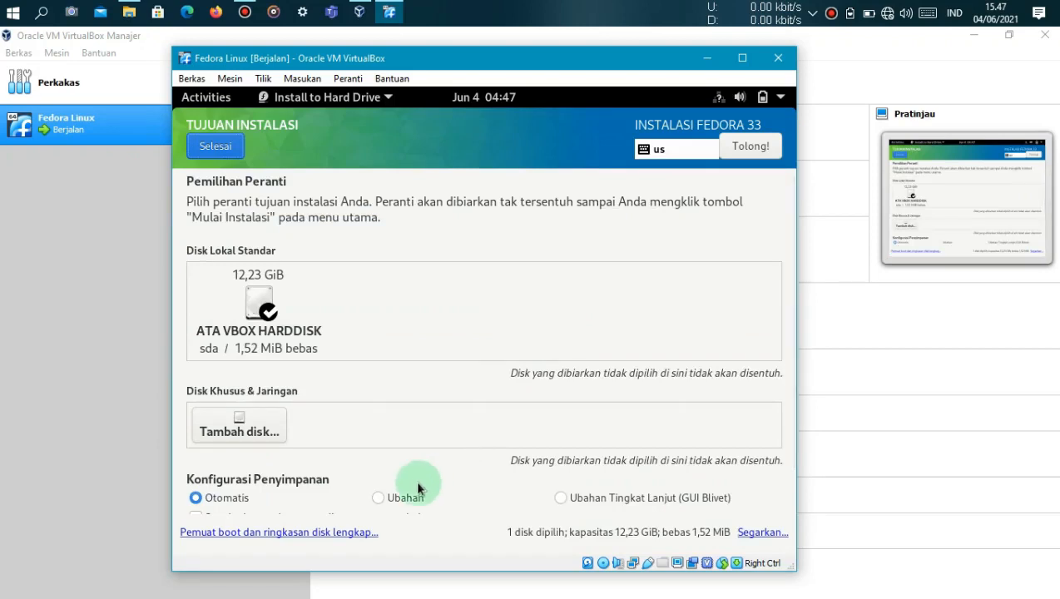
click(380, 497)
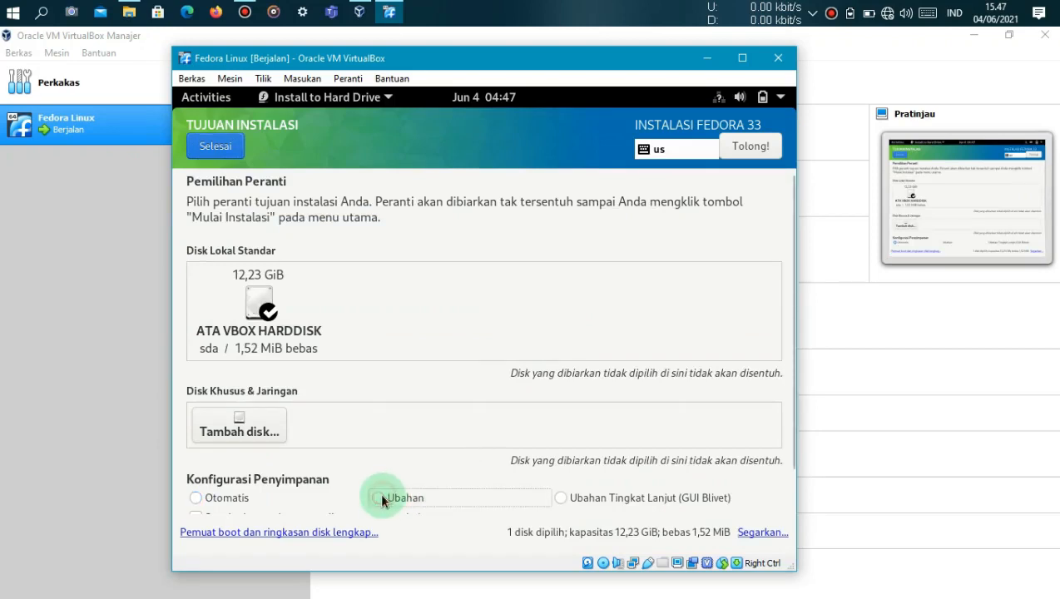
click(196, 499)
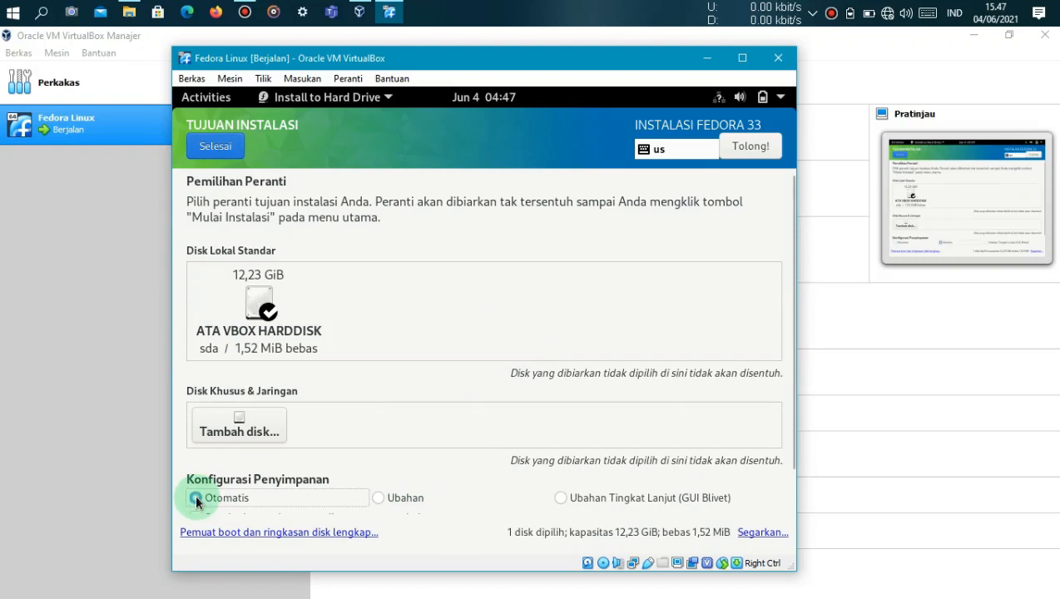
click(218, 151)
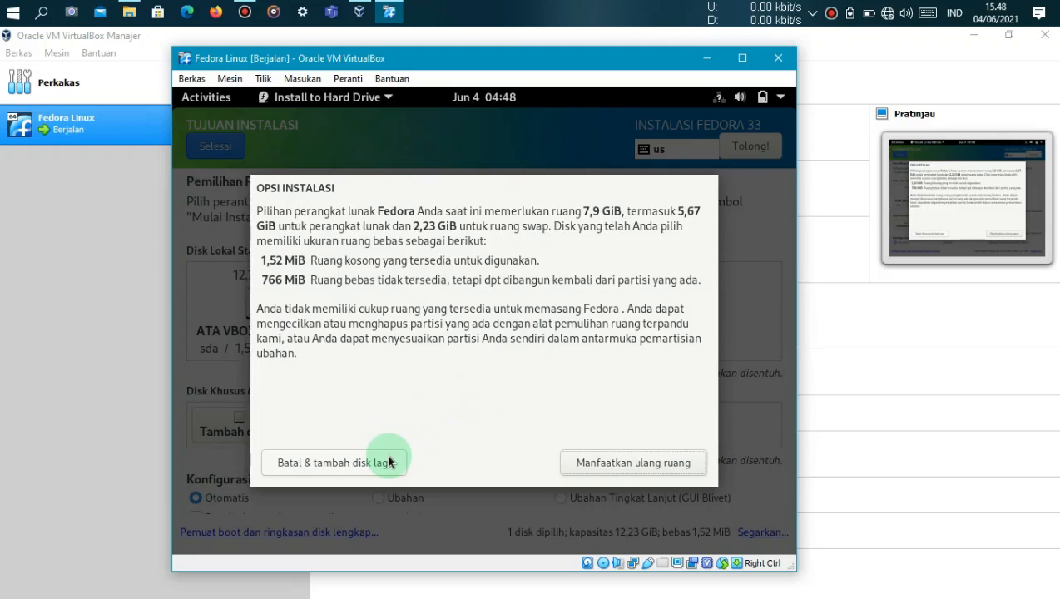
click(388, 461)
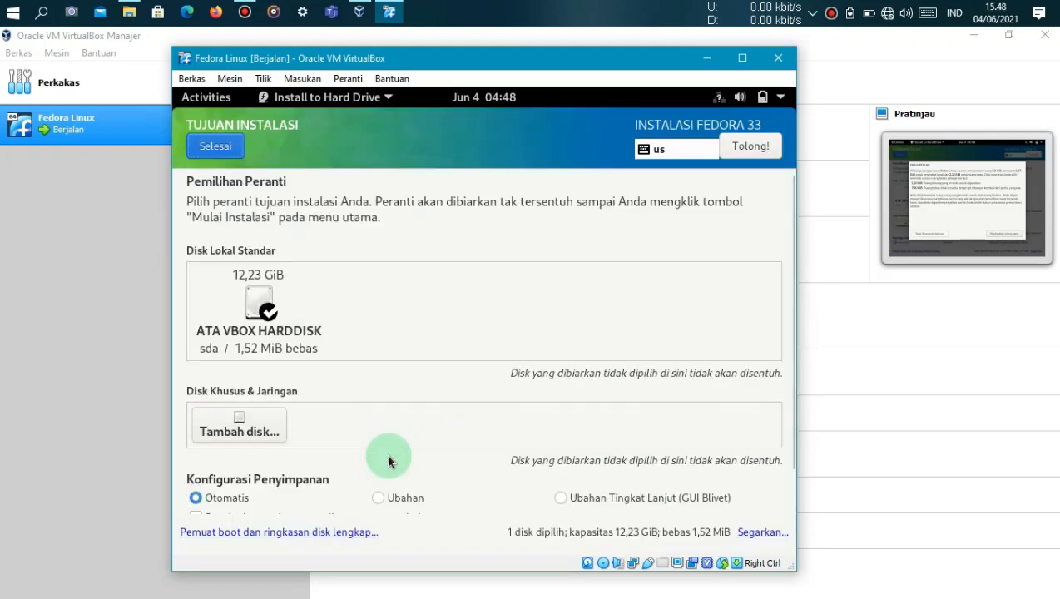
- Bring the Fedora Linux machine's window to the front and examine its Activities overview and dock applications
click(518, 8)
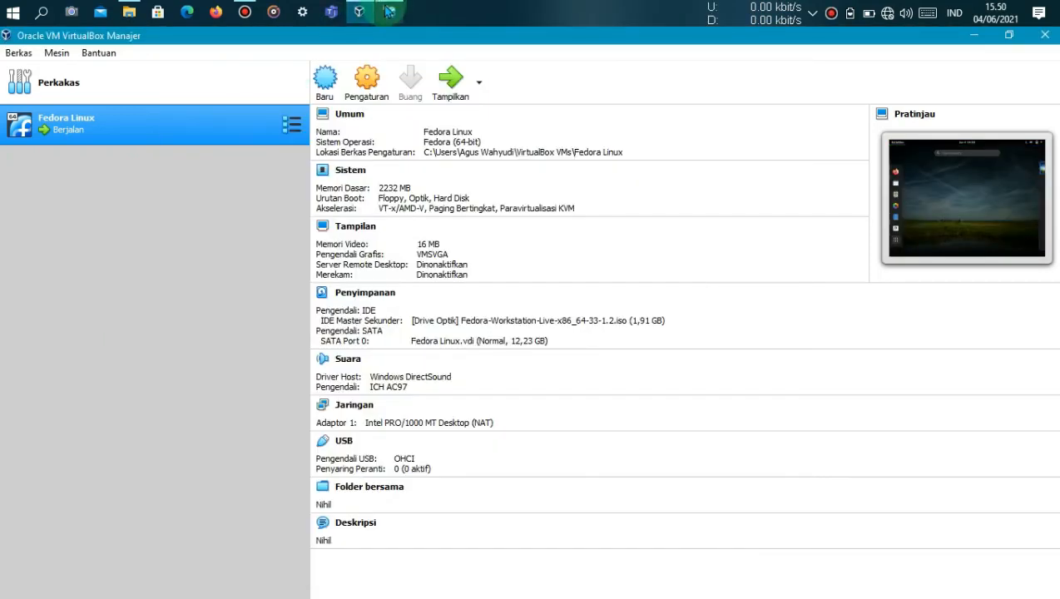
click(387, 11)
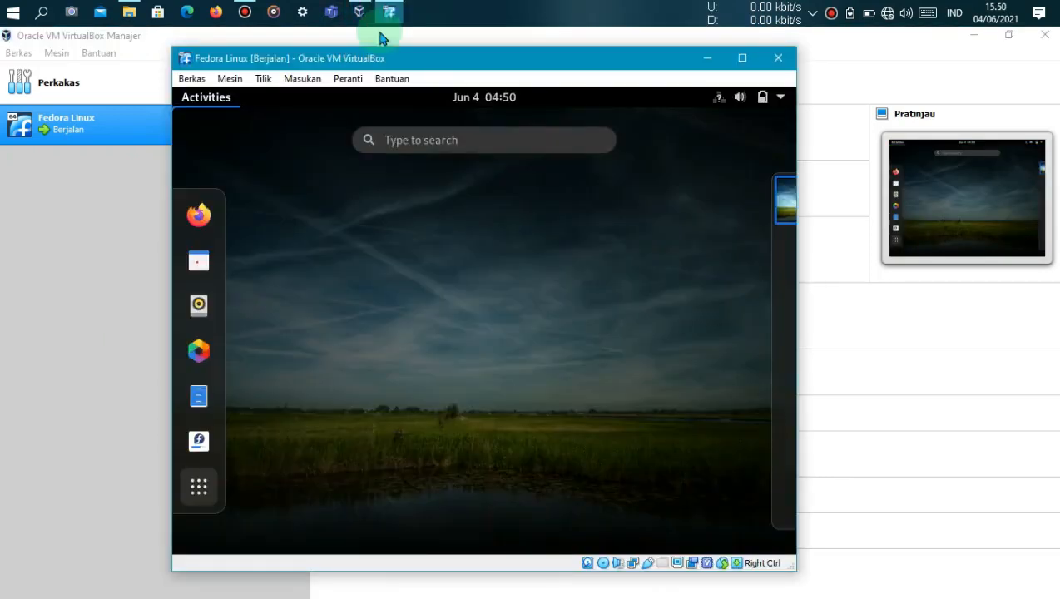
click(355, 197)
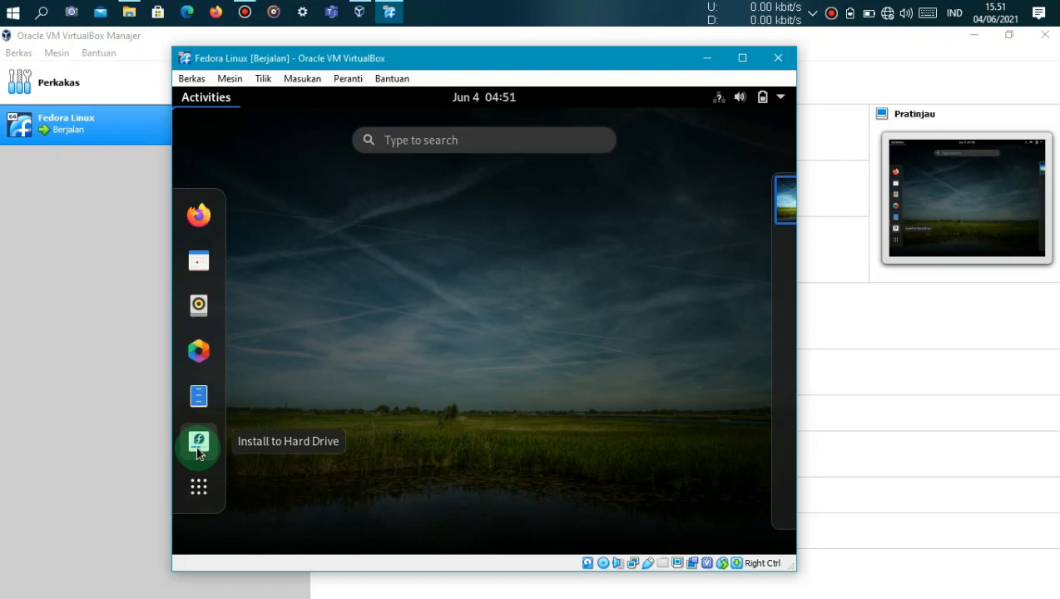
click(104, 445)
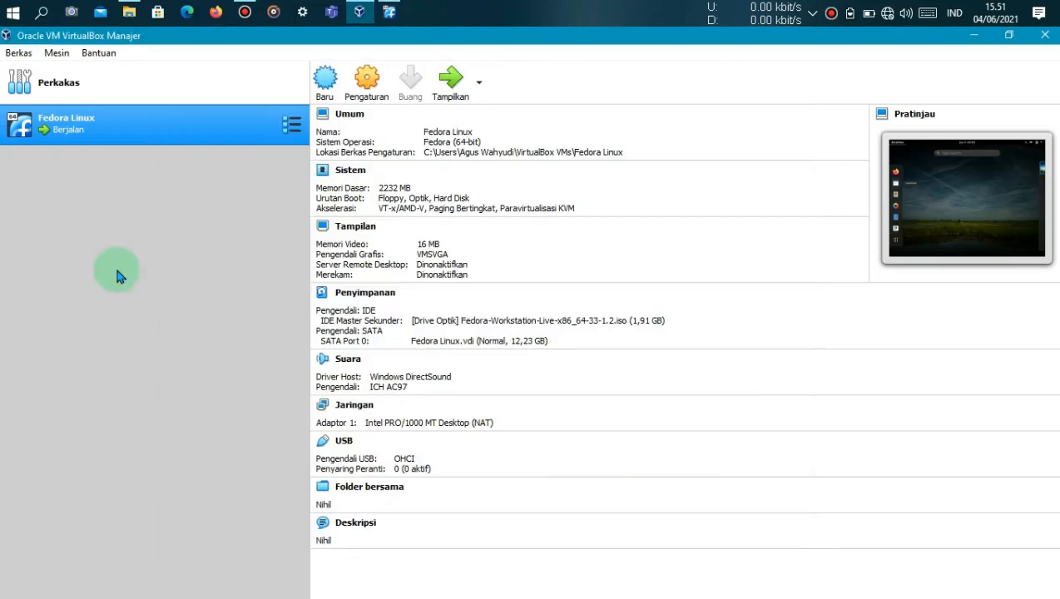
click(392, 10)
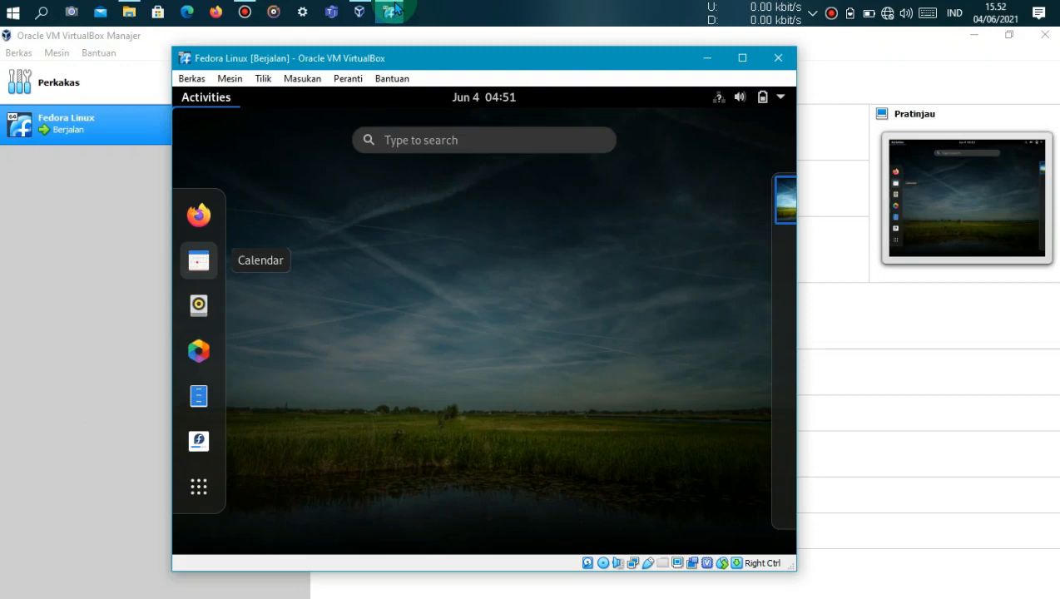
click(125, 157)
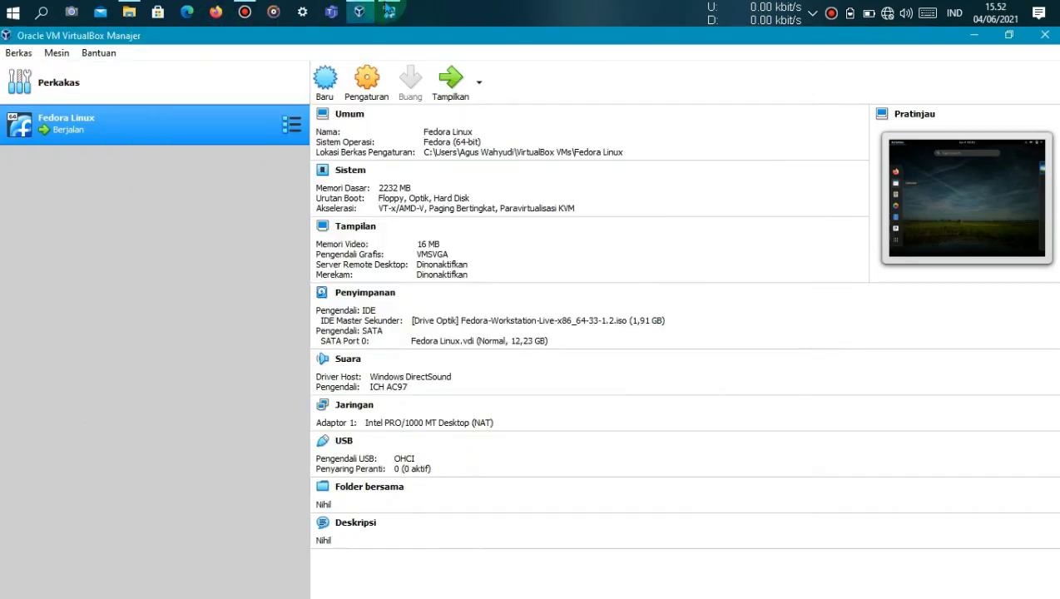
click(378, 13)
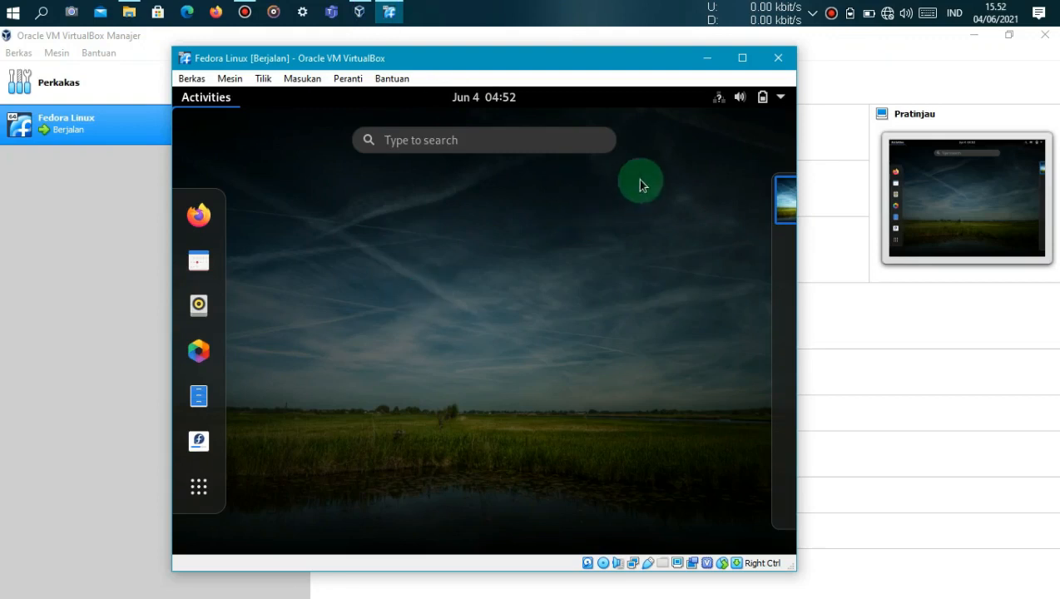
click(706, 58)
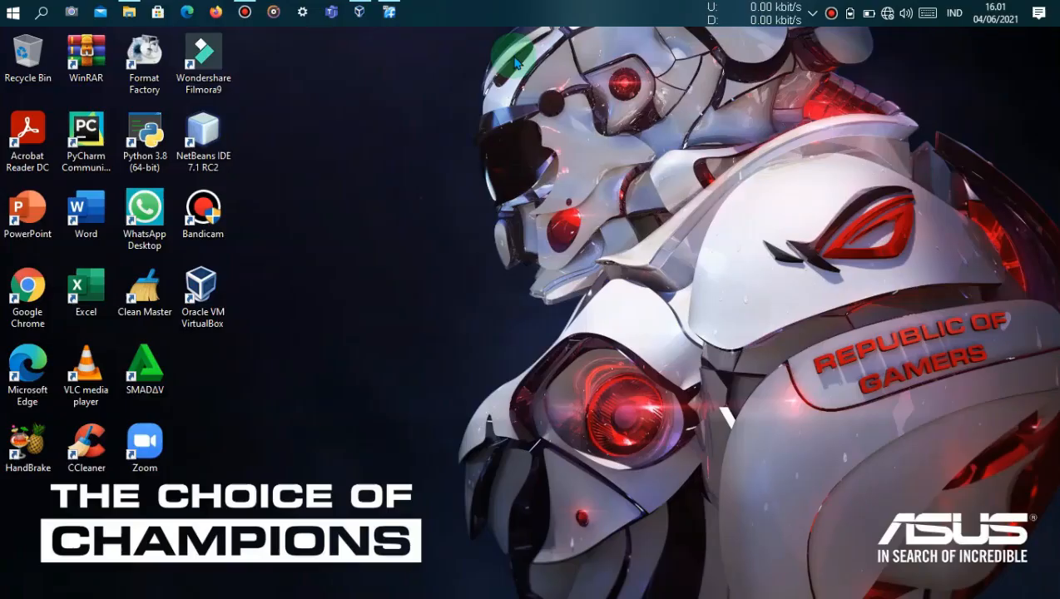
click(390, 11)
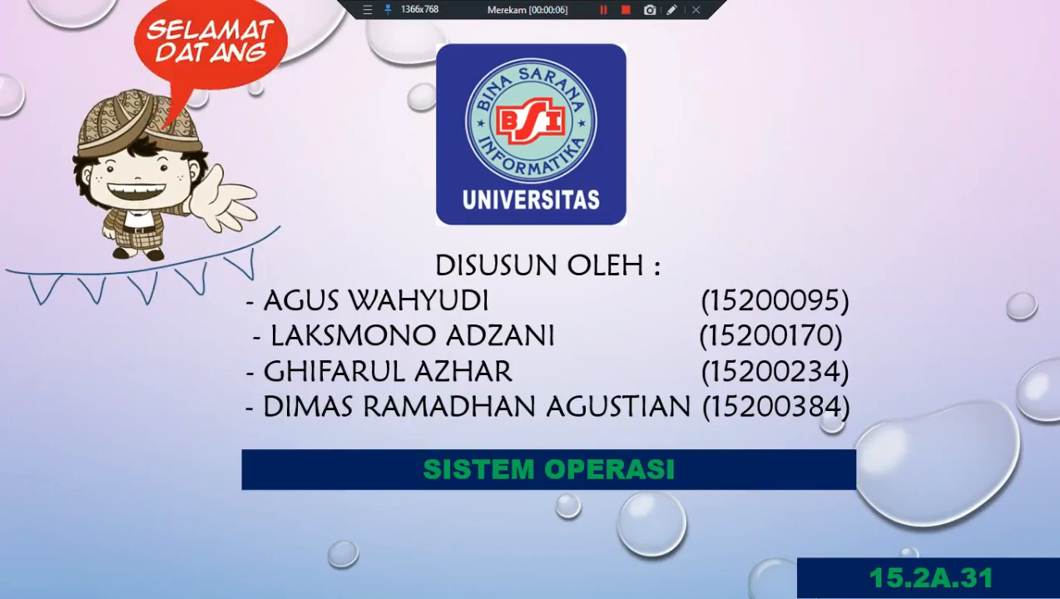
click(604, 10)
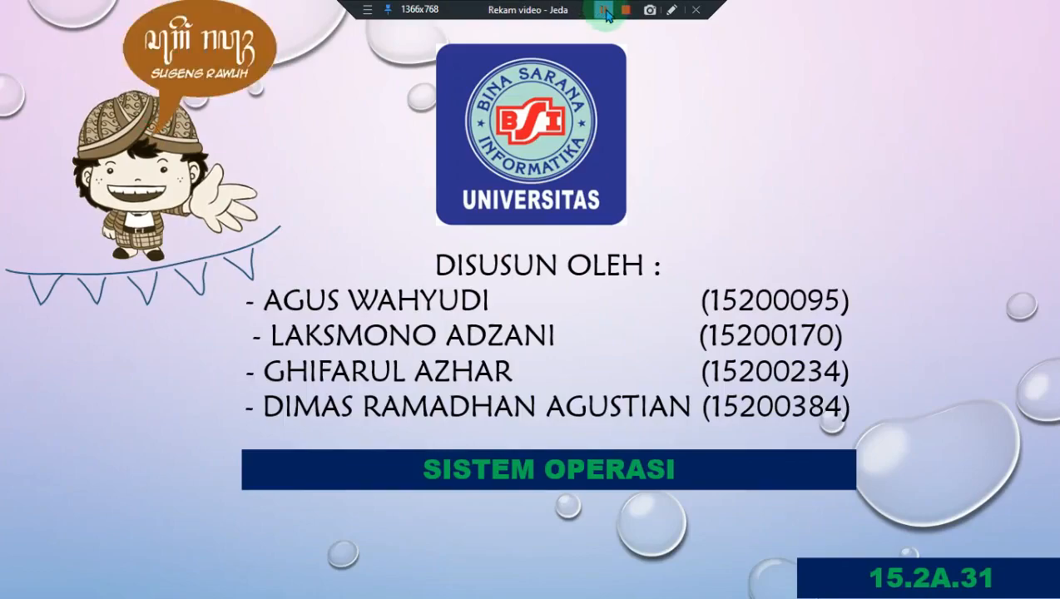